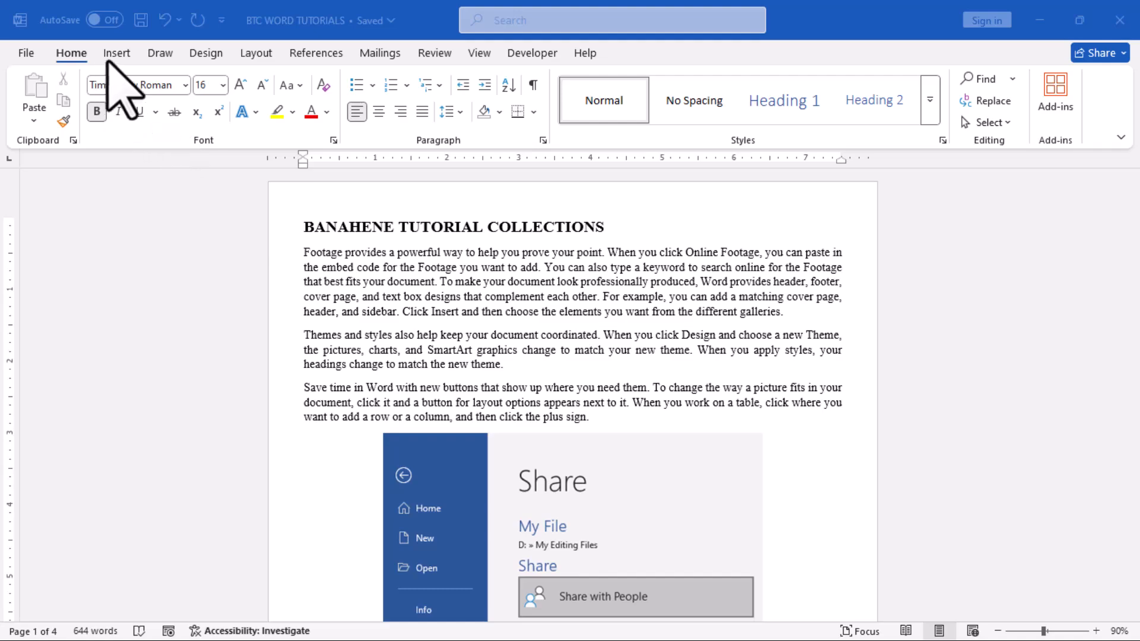
Open the full symbol collection and browse the characters available in the Vivaldi font.
click(116, 54)
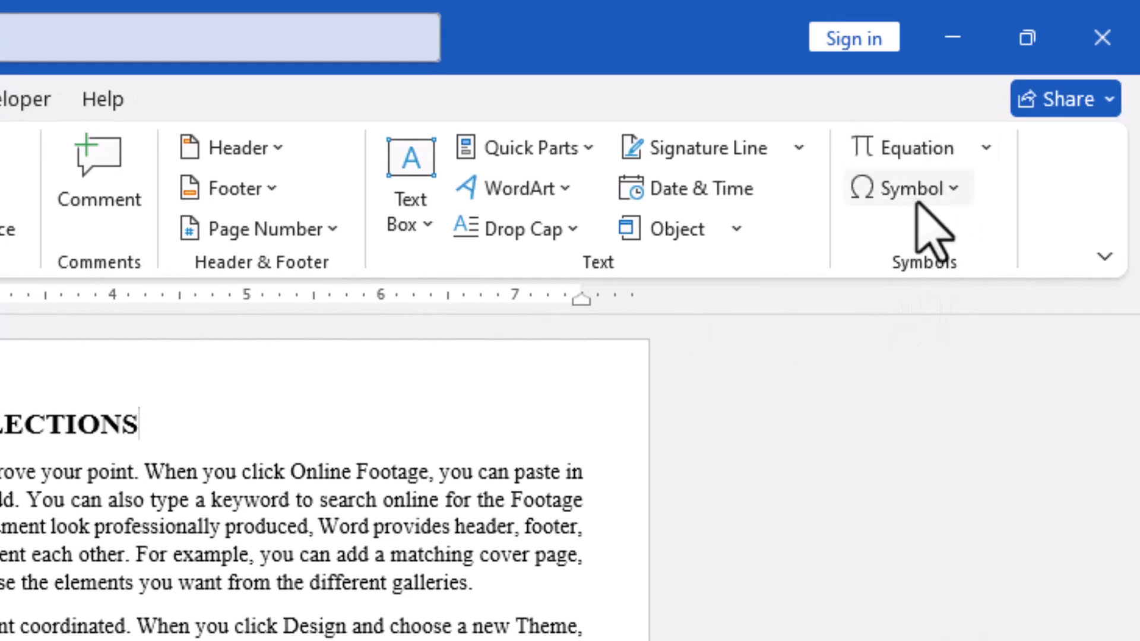
click(943, 219)
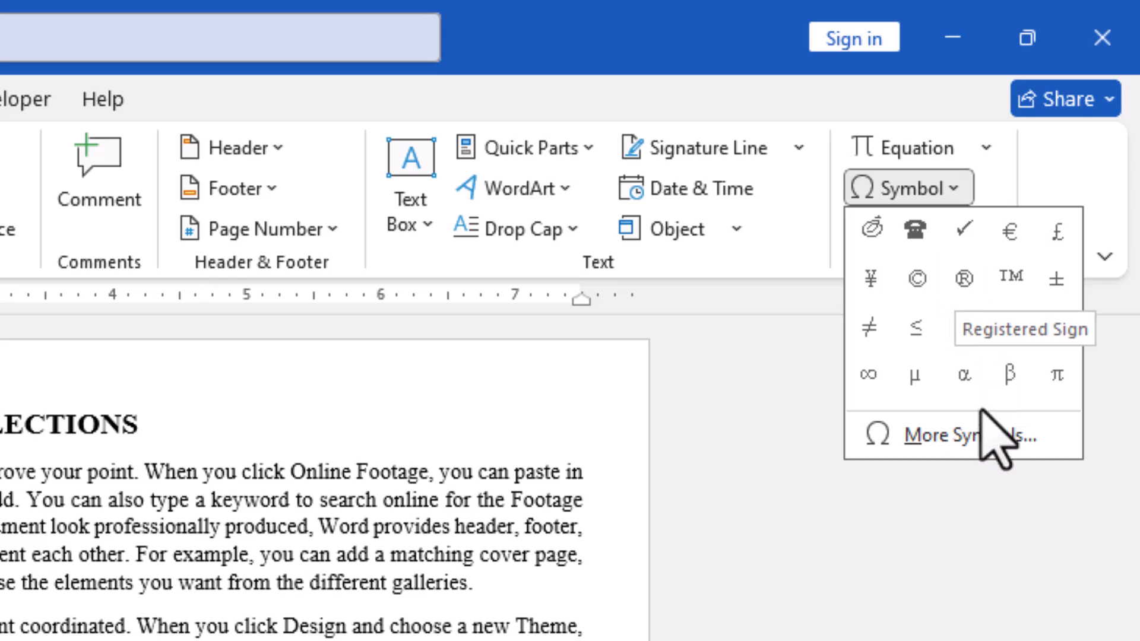
click(973, 447)
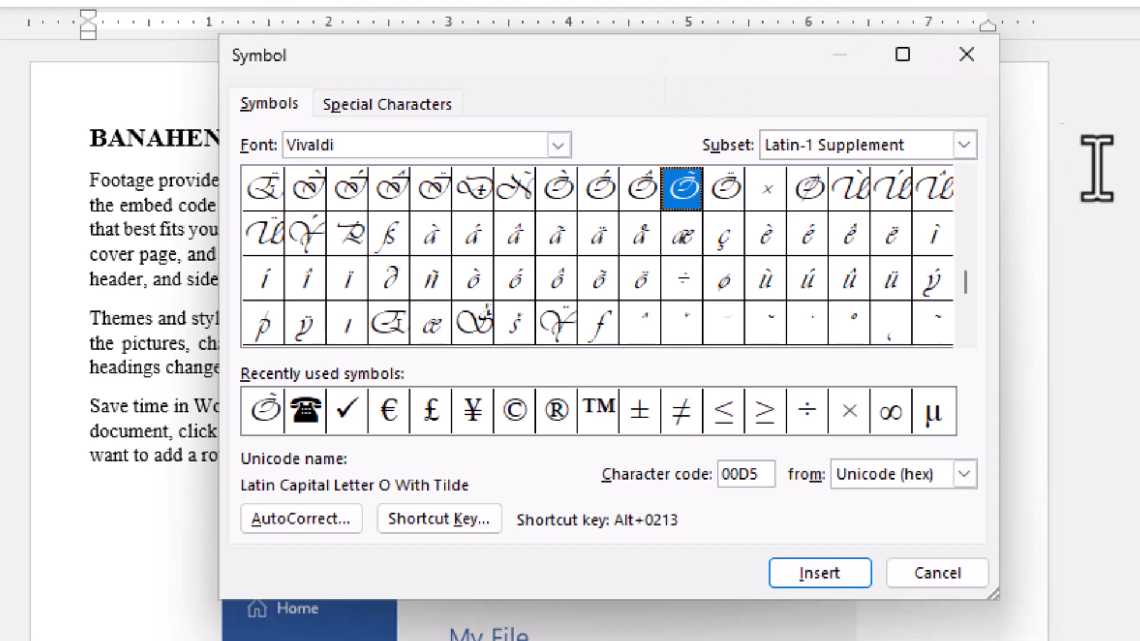
click(251, 110)
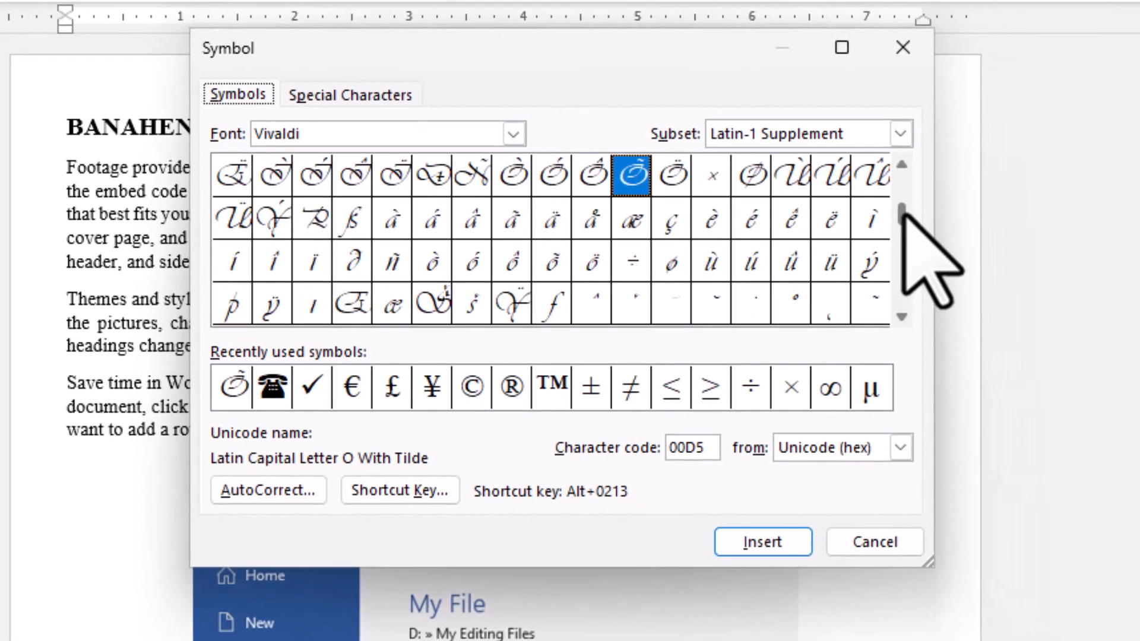
drag(902, 209, 902, 199)
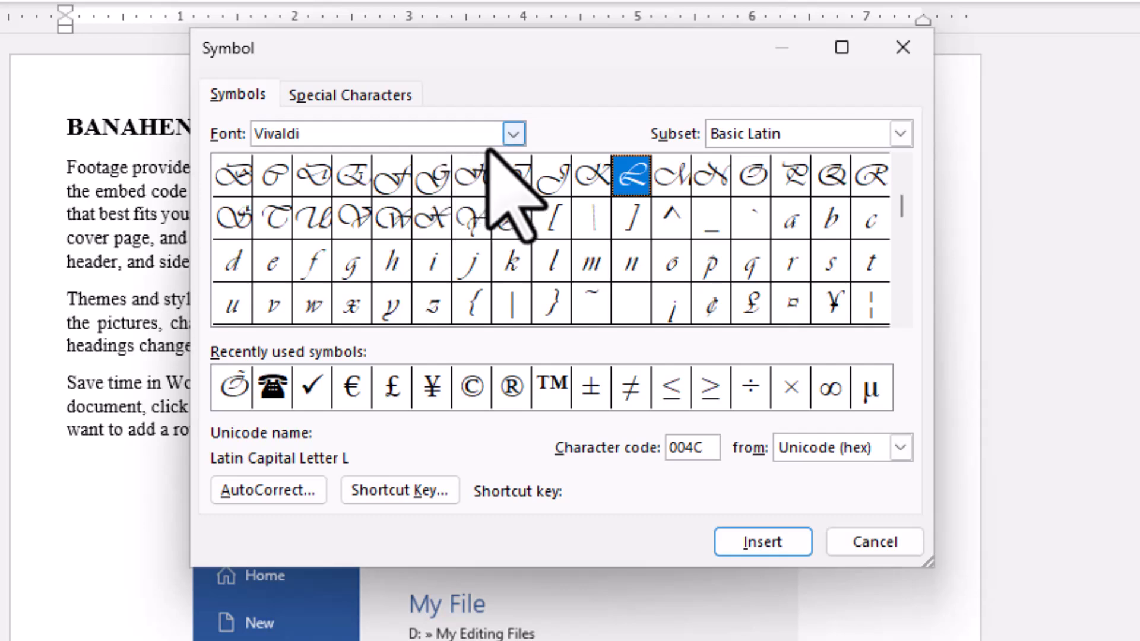
Switch the symbol font to SimSun and select the cent sign (¢) in the character grid.
click(512, 135)
scroll(423, 208, up, 3)
scroll(423, 208, up, 7)
click(320, 156)
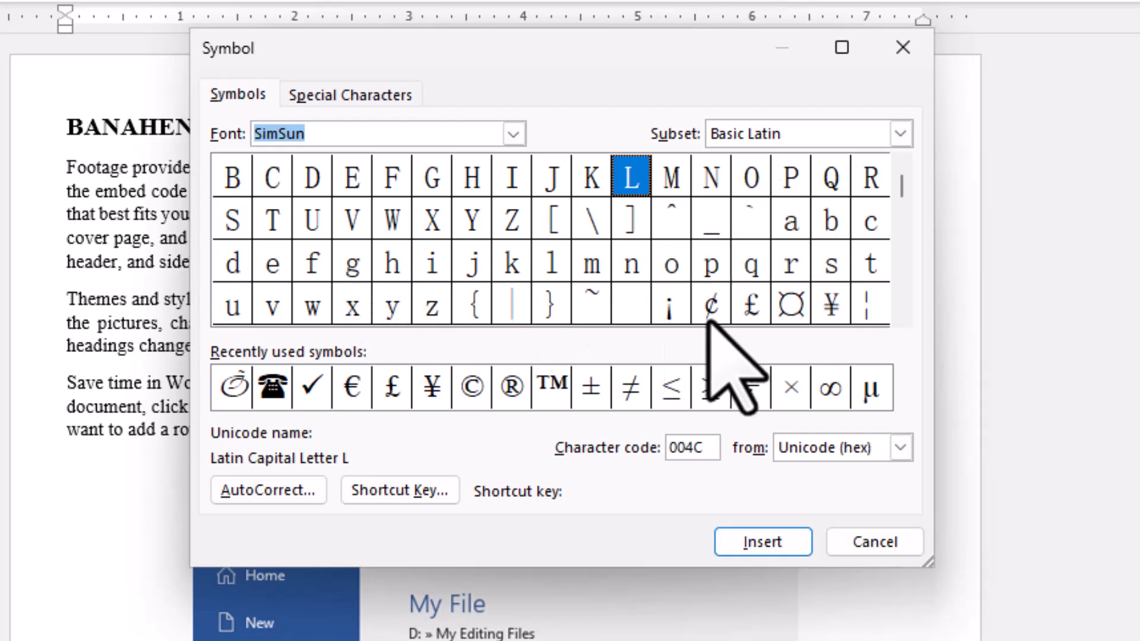
click(723, 299)
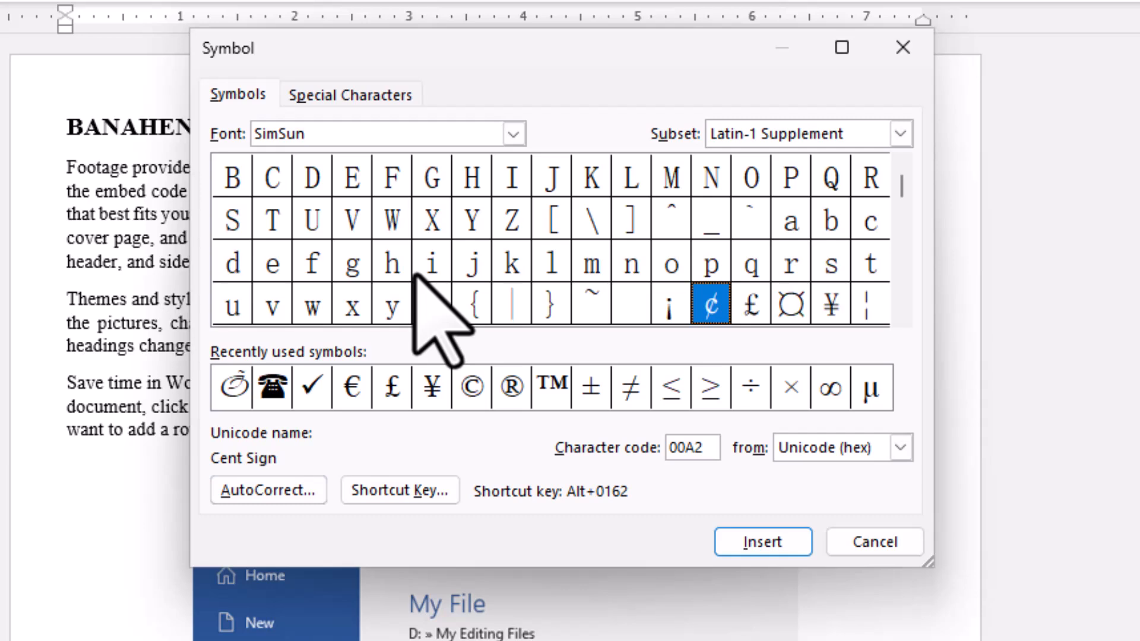
Look through the list of special characters and their shortcuts, return to the symbols, and close the dialog without inserting anything.
click(234, 97)
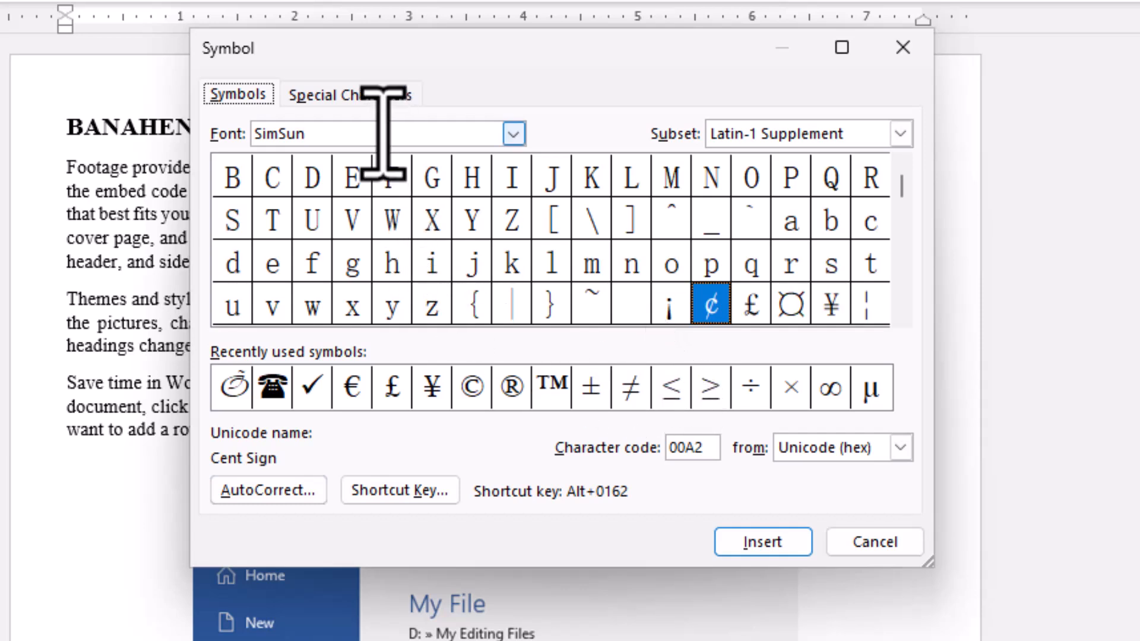
click(349, 98)
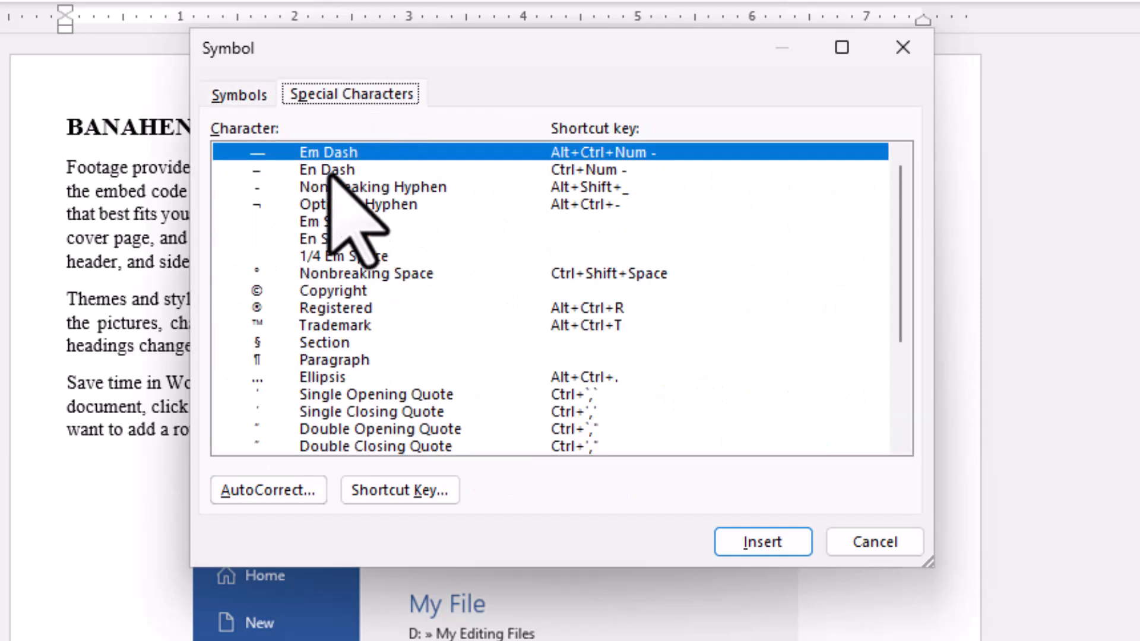
scroll(512, 248, down, 2)
scroll(504, 273, down, 1)
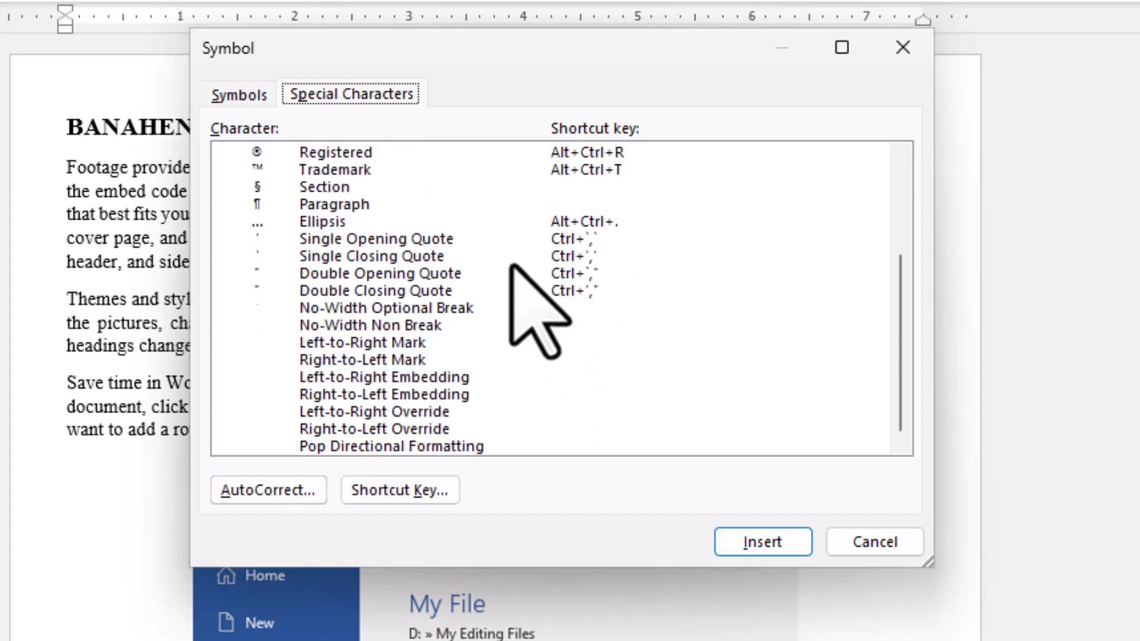
scroll(463, 324, up, 3)
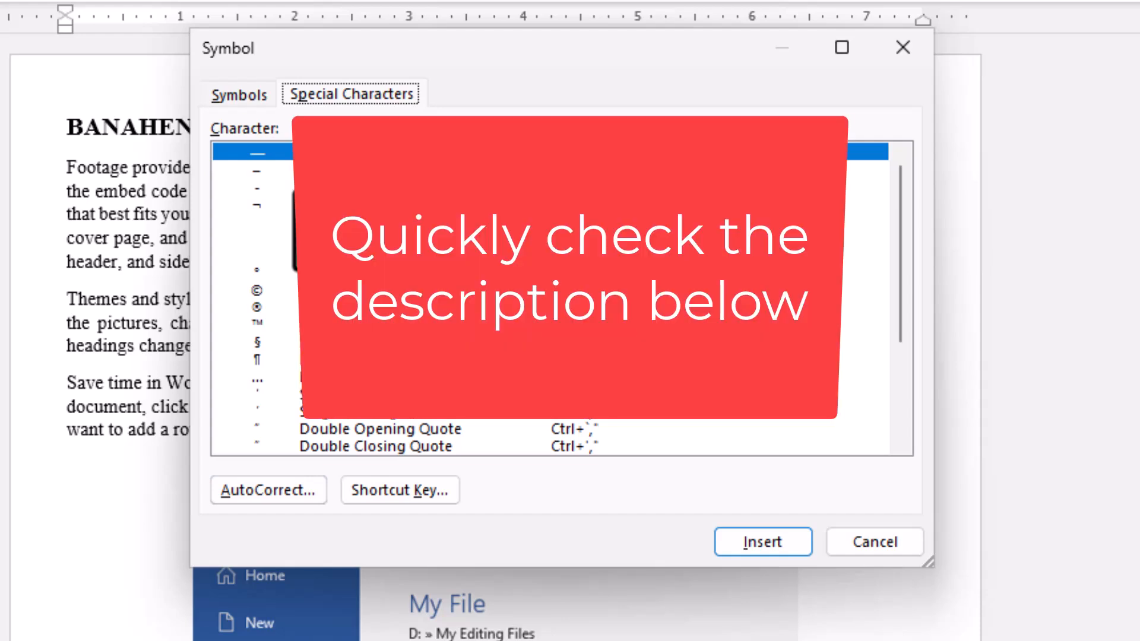
click(238, 95)
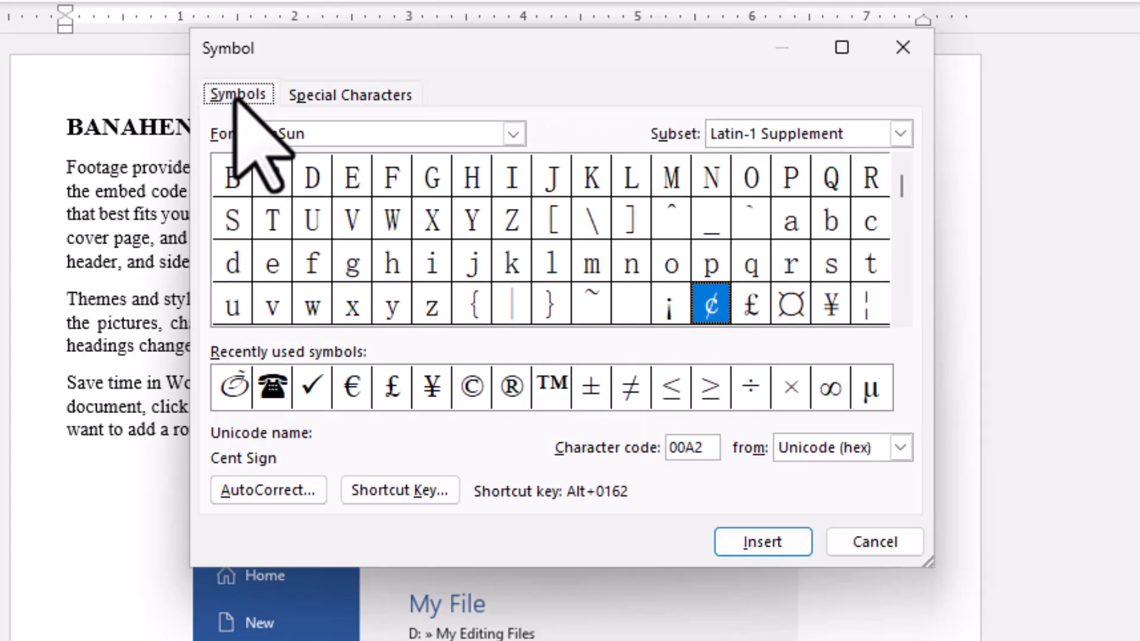
click(349, 102)
click(227, 96)
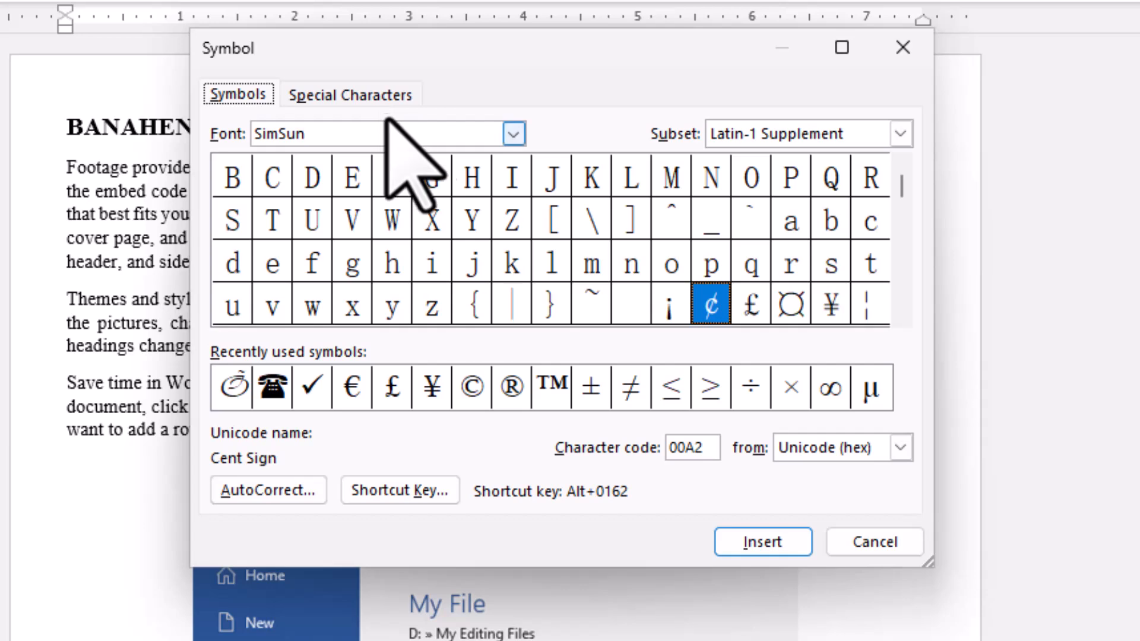
click(900, 56)
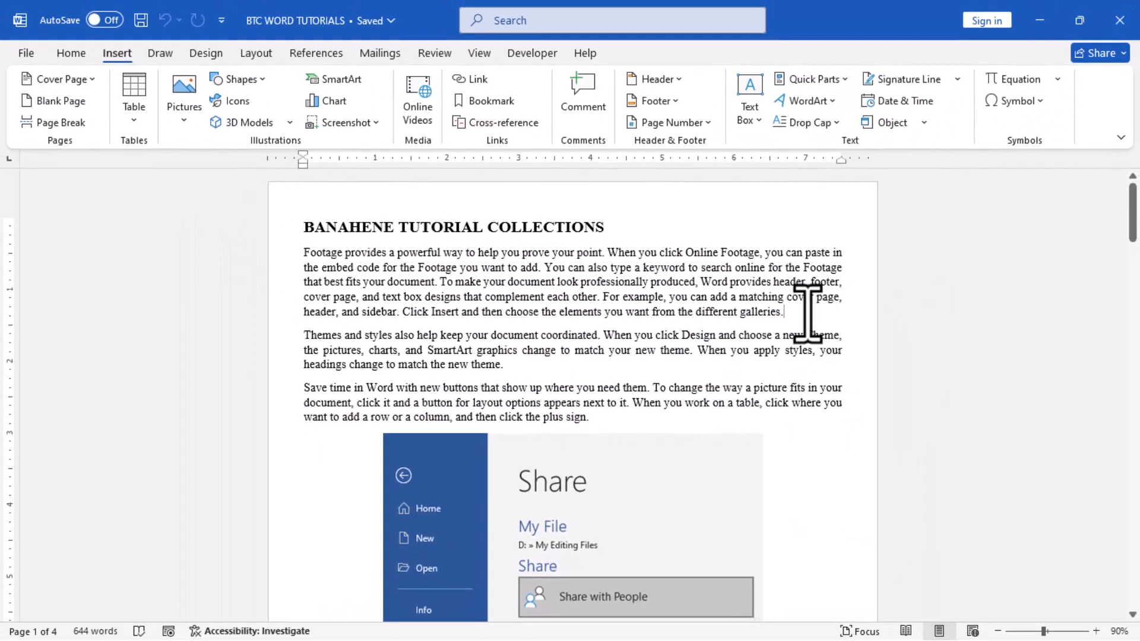
Add two new lines below the first body paragraph, insert a £ symbol on the second one and select it.
key(Return)
key(Return)
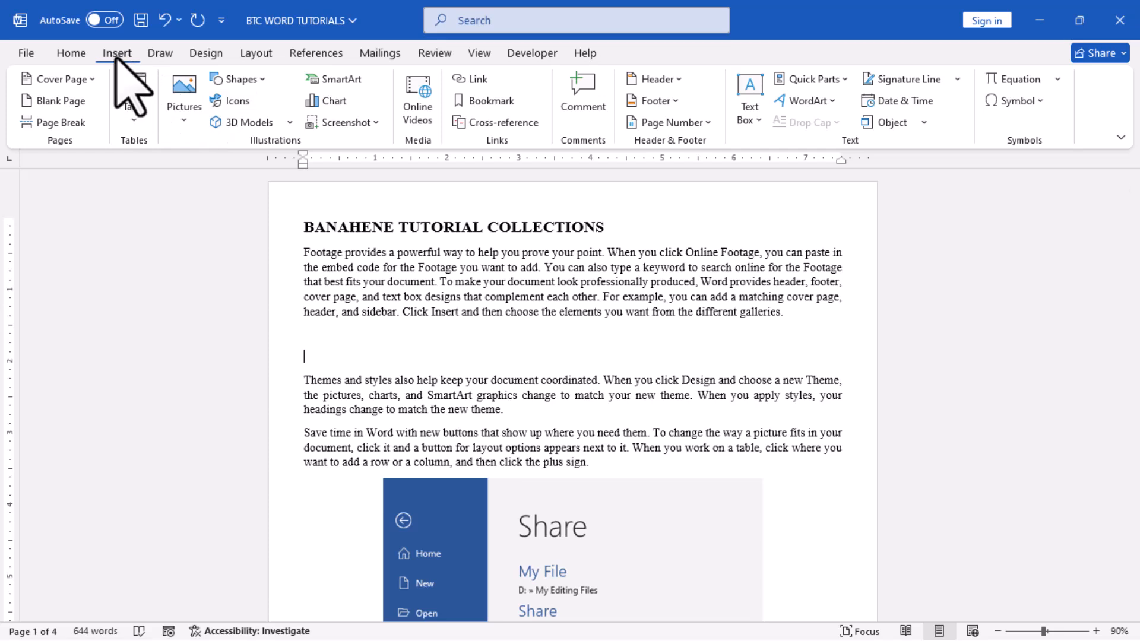
click(1020, 101)
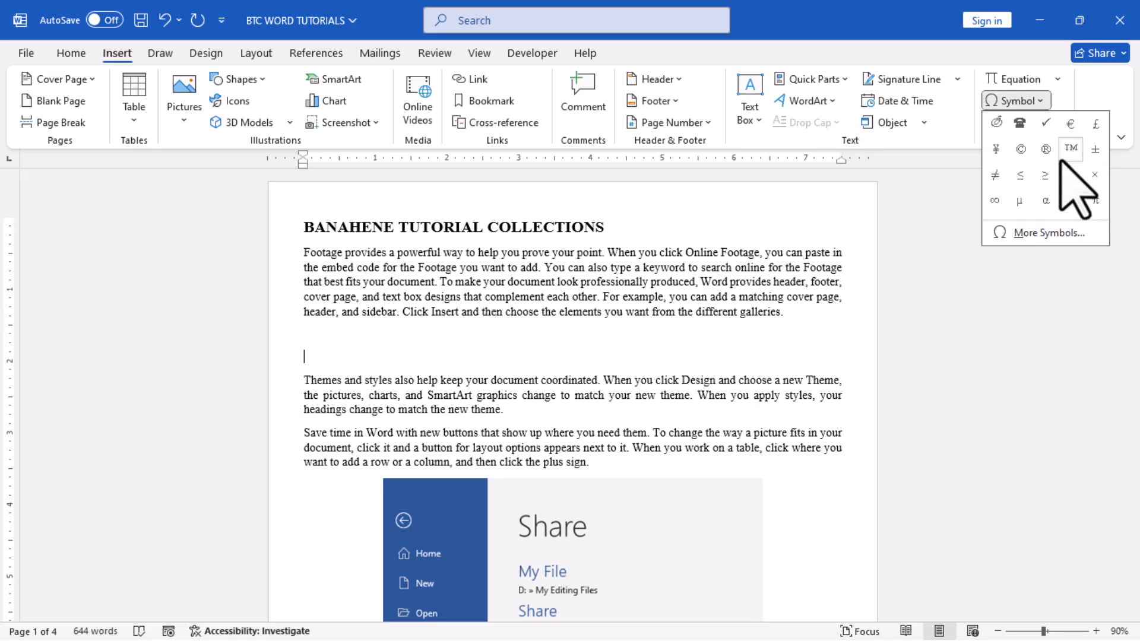
click(1094, 122)
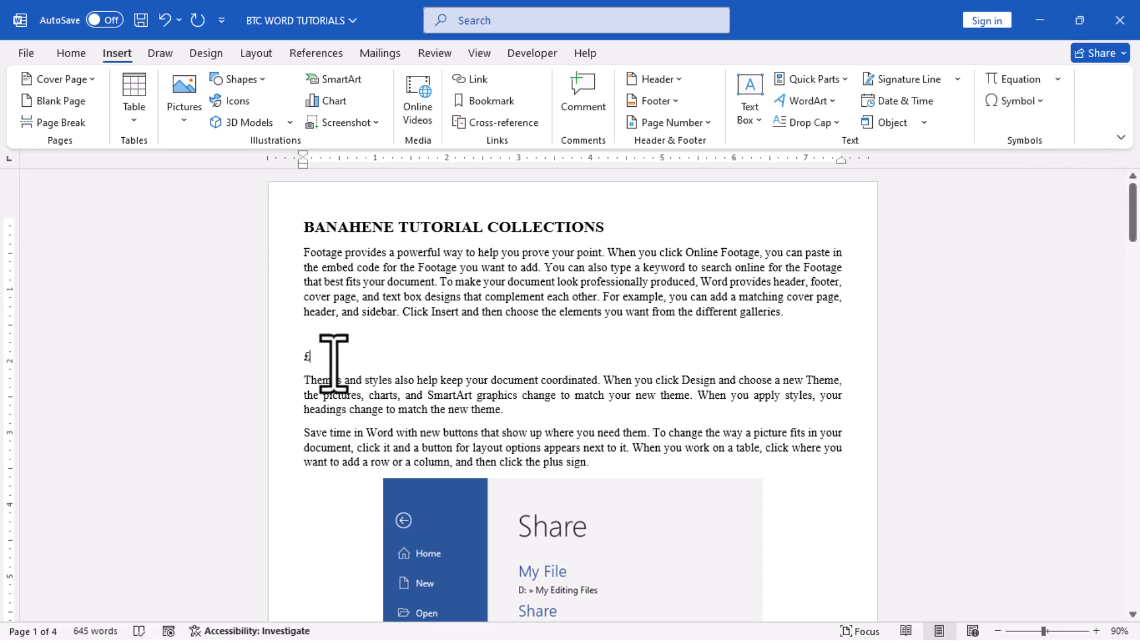
click(269, 359)
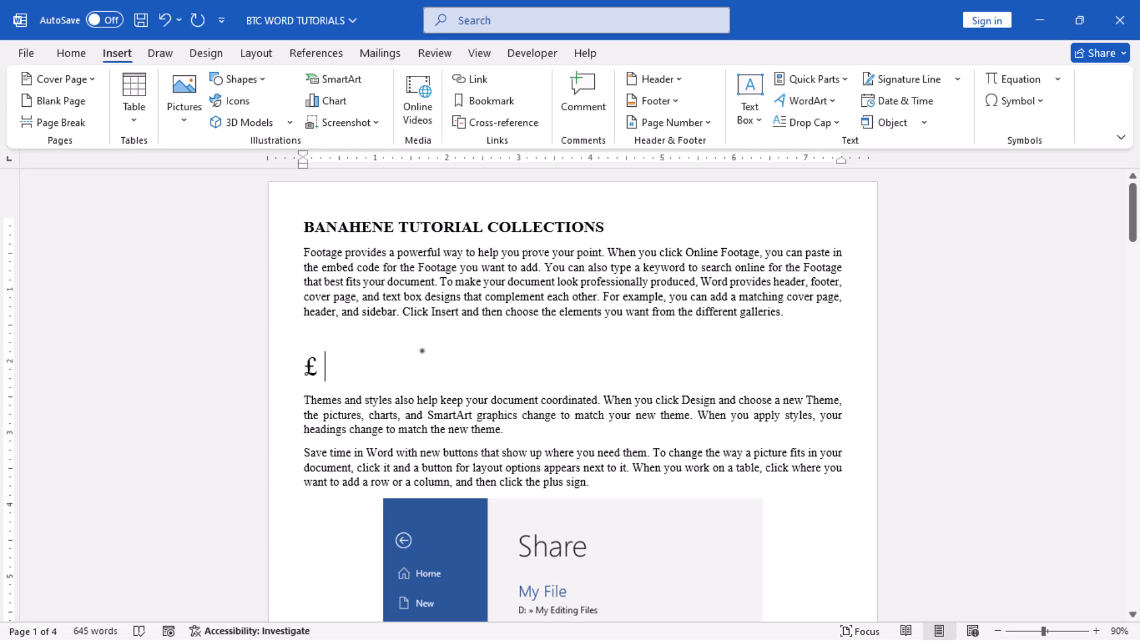
Insert the ®, ≤ and π symbols after the £ sign from the recently used symbols.
click(1014, 101)
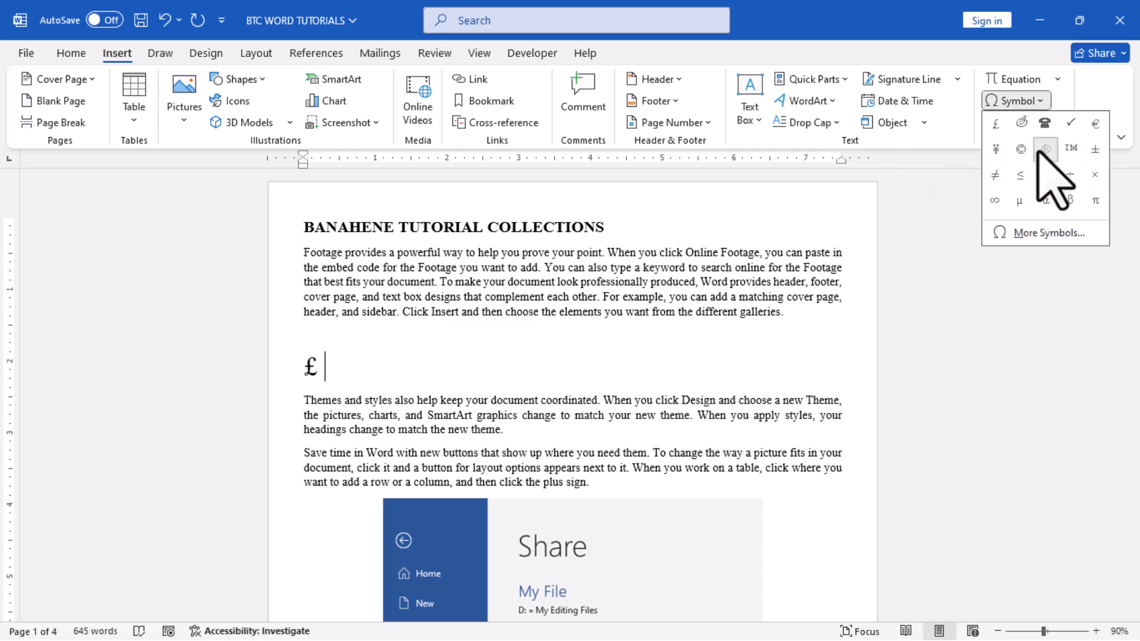
click(1046, 149)
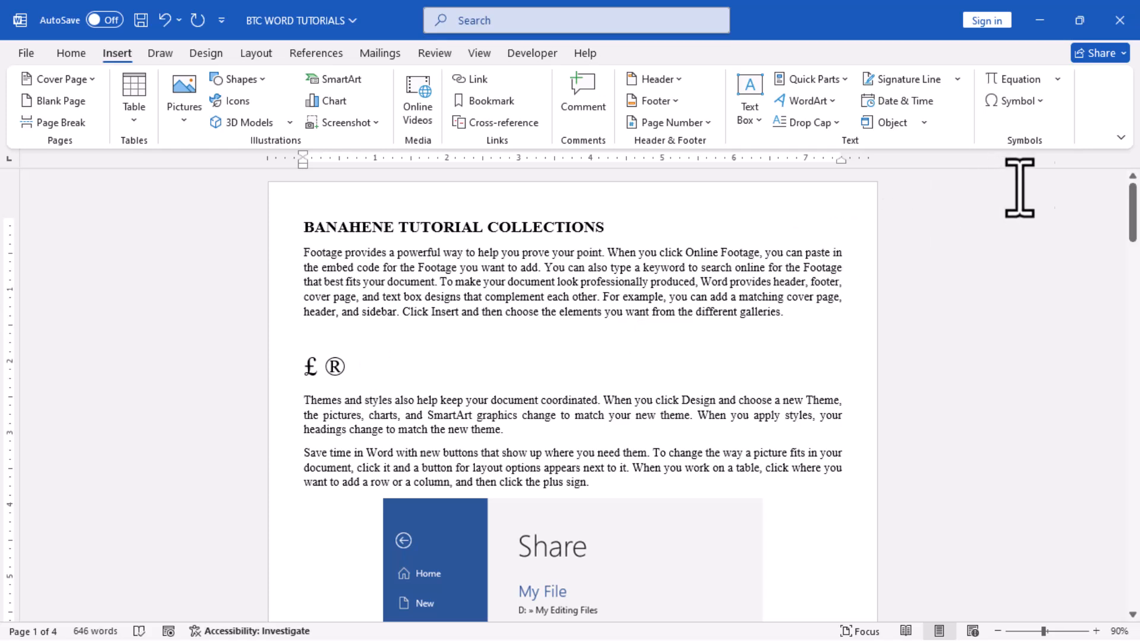
click(1027, 104)
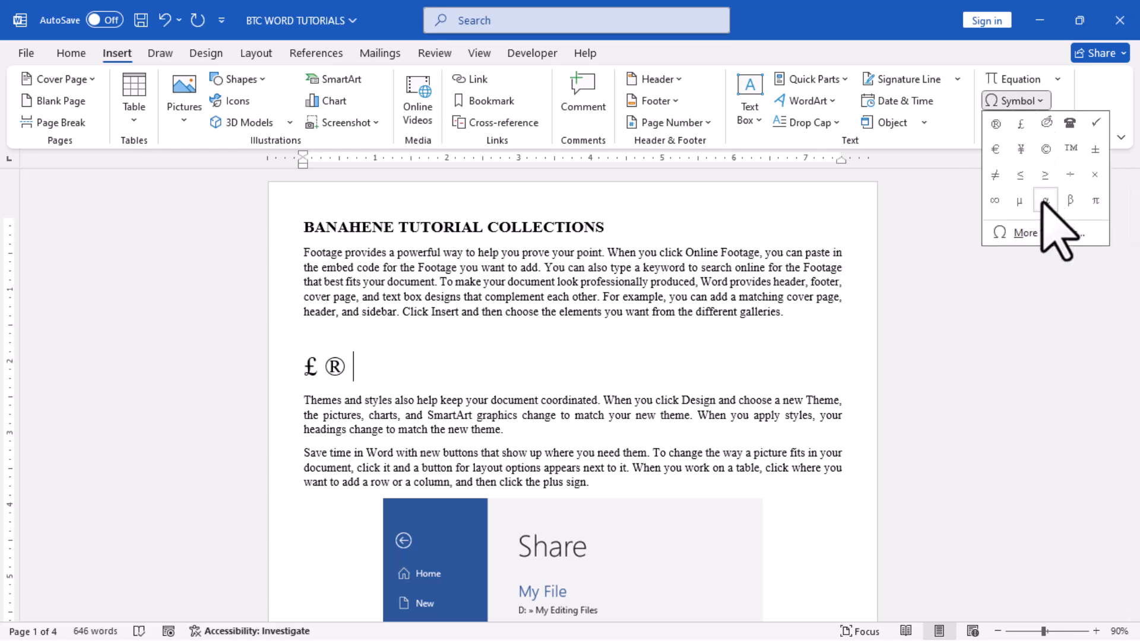
click(1020, 175)
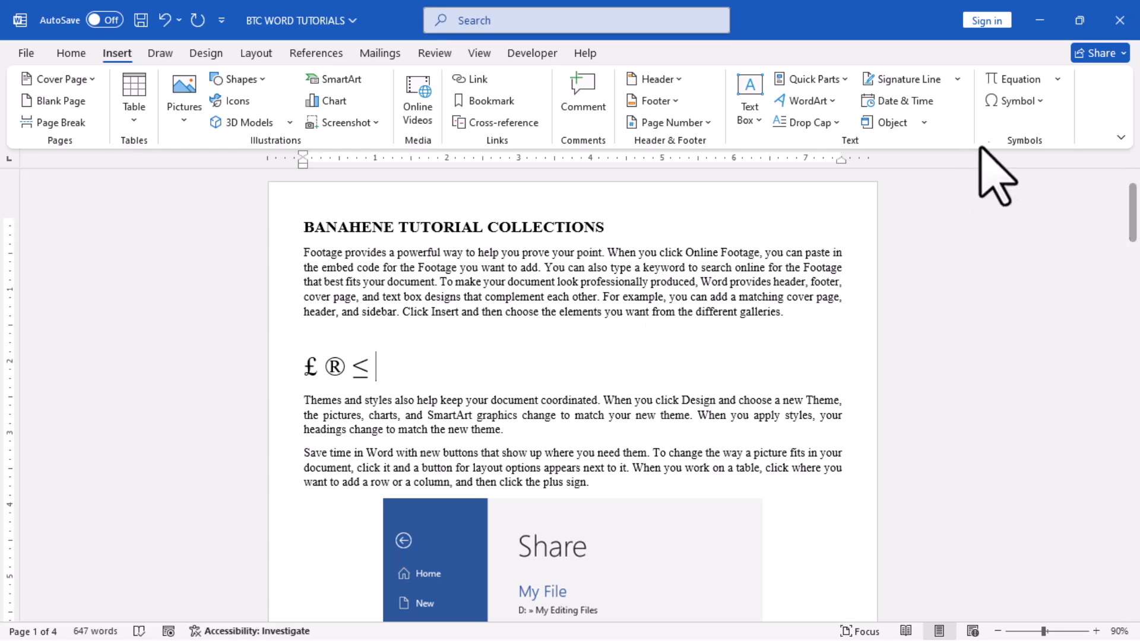
click(1015, 101)
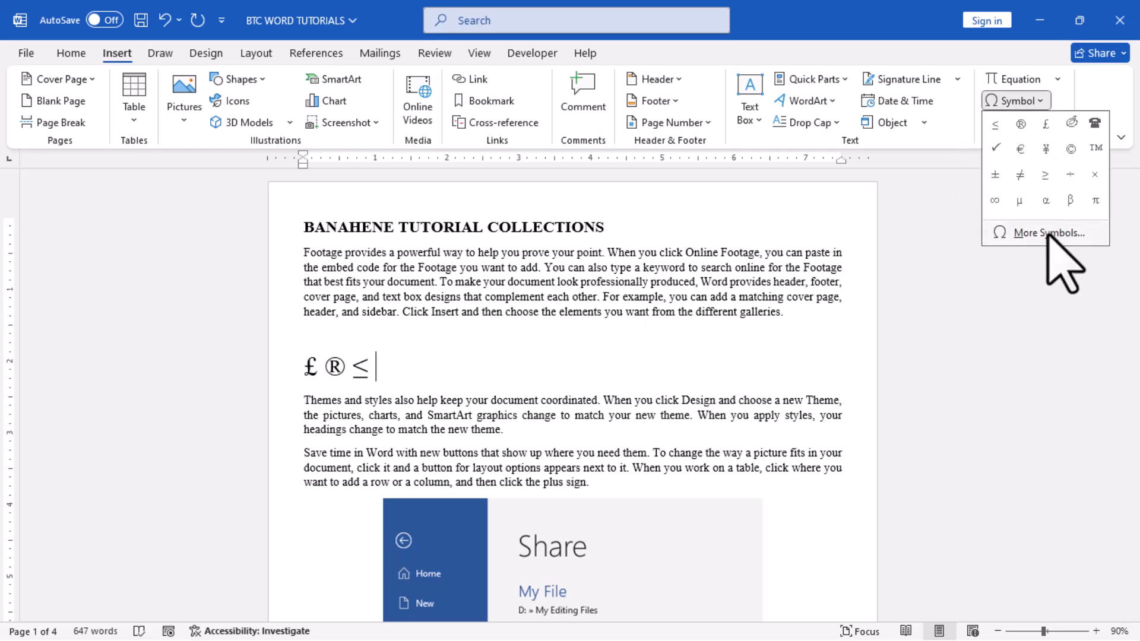
click(1087, 200)
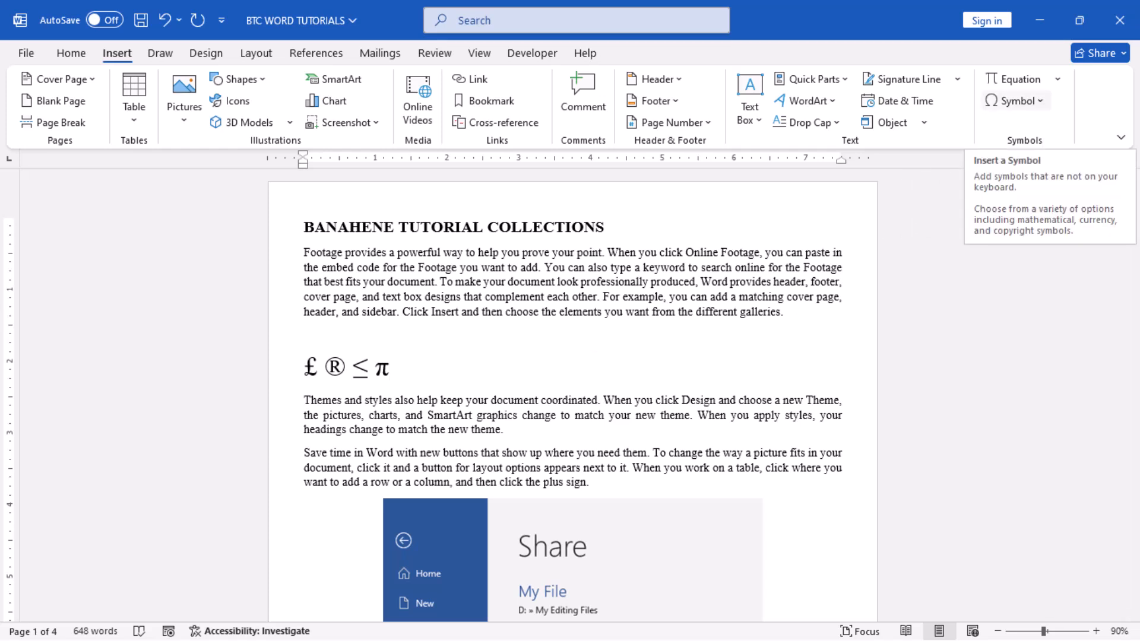
Insert the Rotated Capital Q from Letterlike Symbols and the Wingdings telephone symbol after the π, and close the symbol dialog.
click(1015, 101)
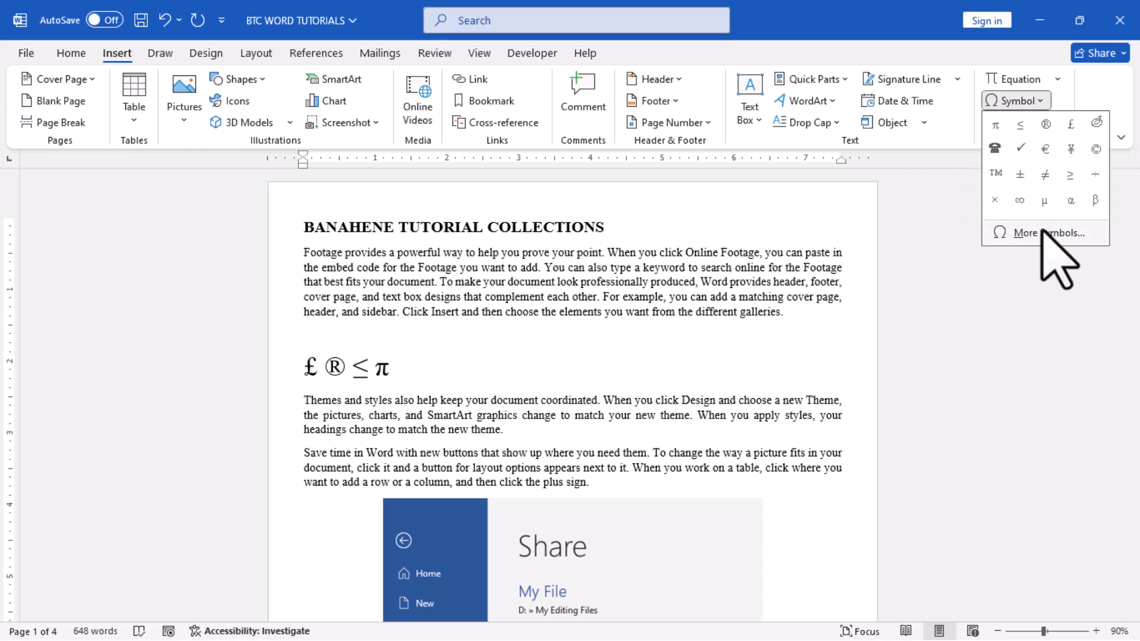
click(1051, 233)
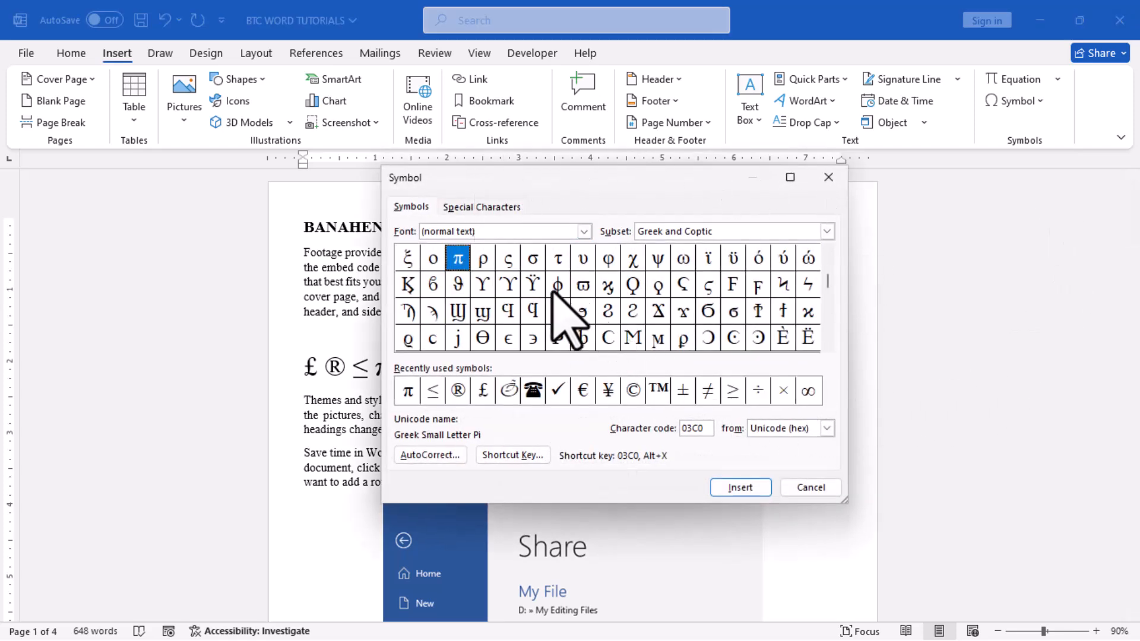
click(827, 311)
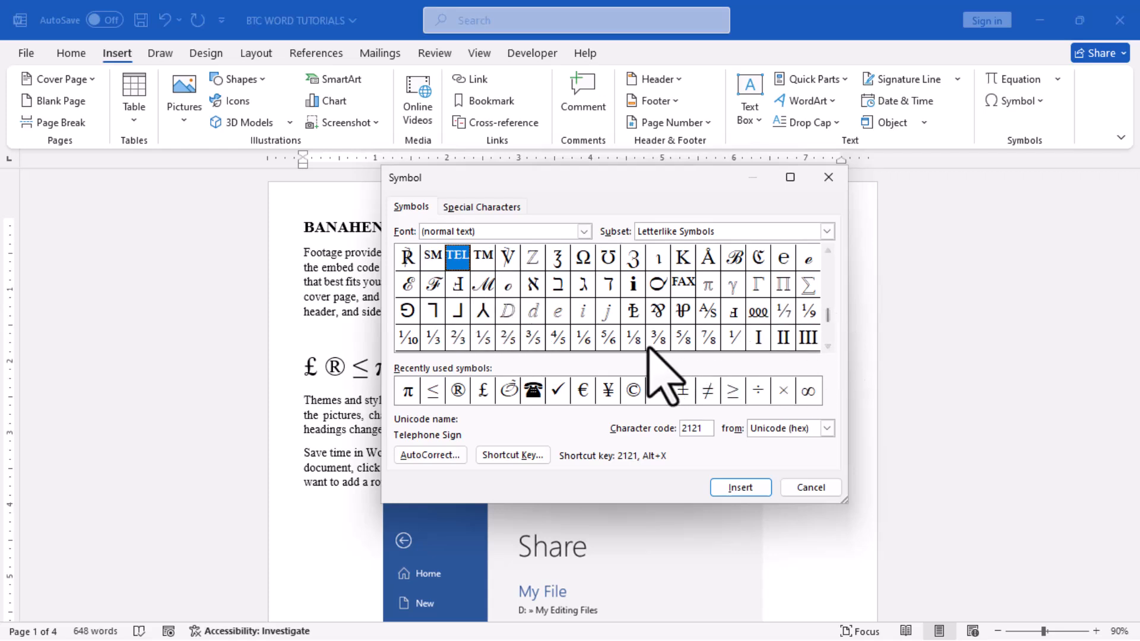
click(657, 286)
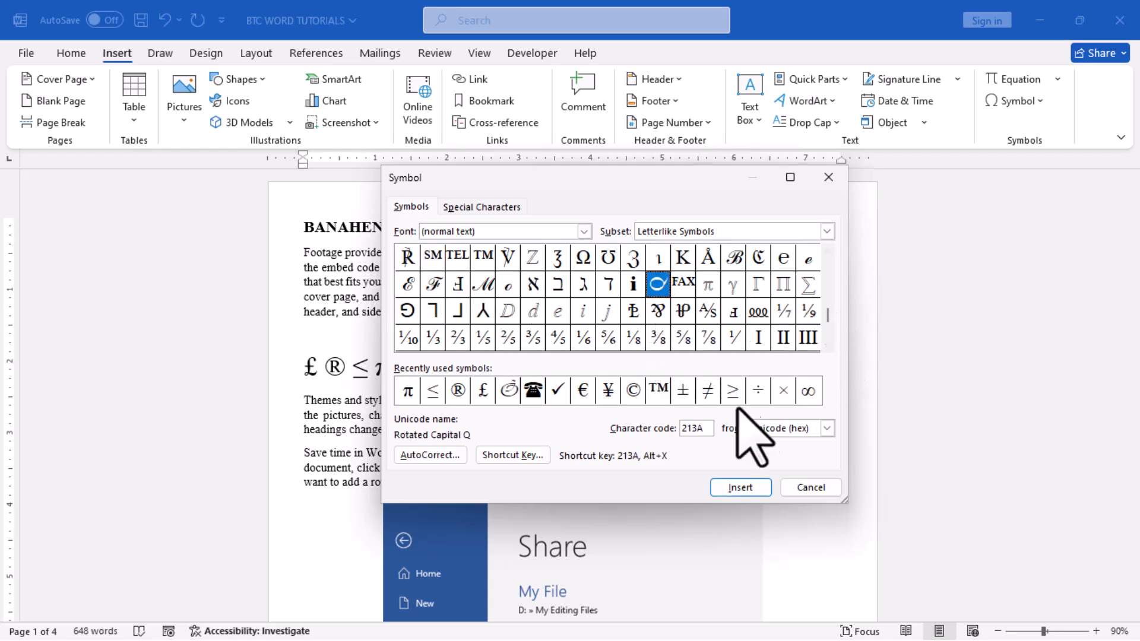
click(744, 487)
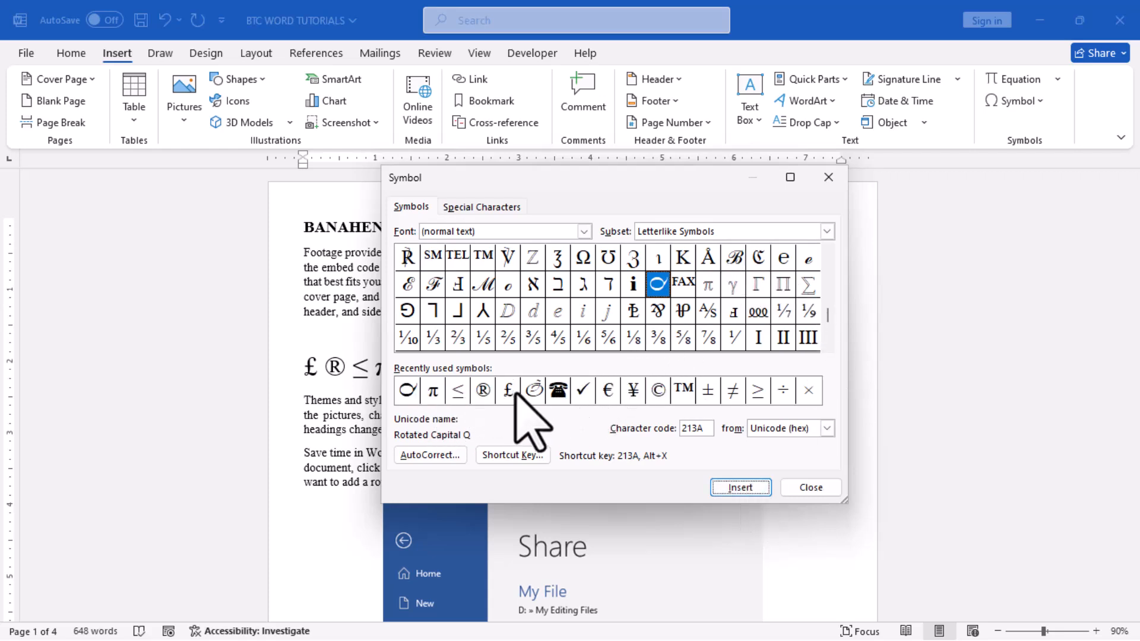
click(558, 390)
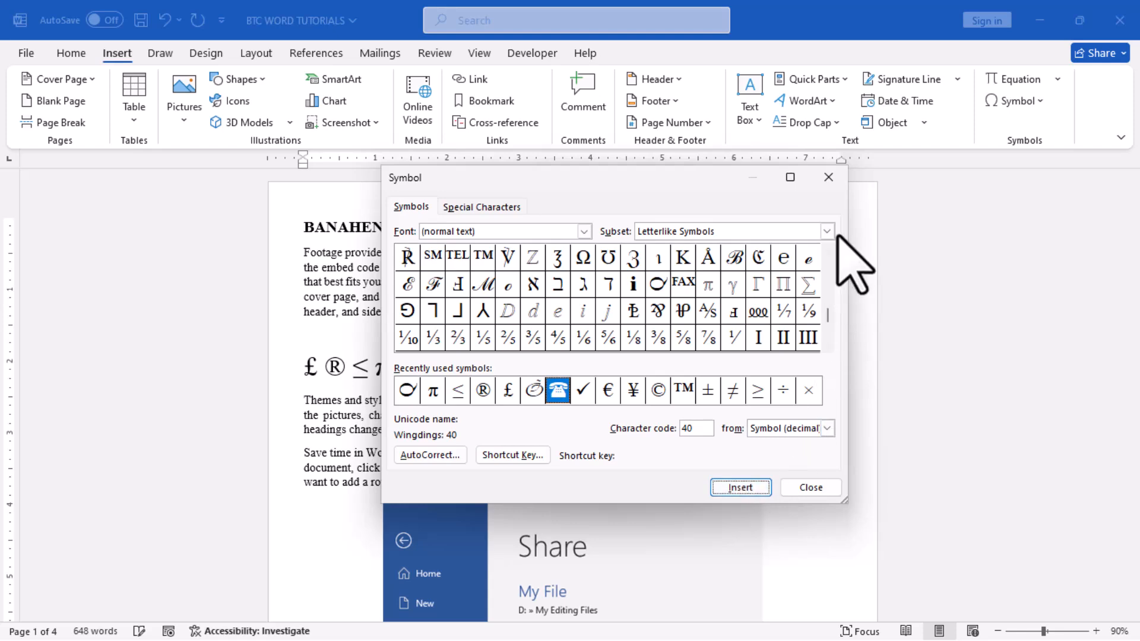
click(828, 177)
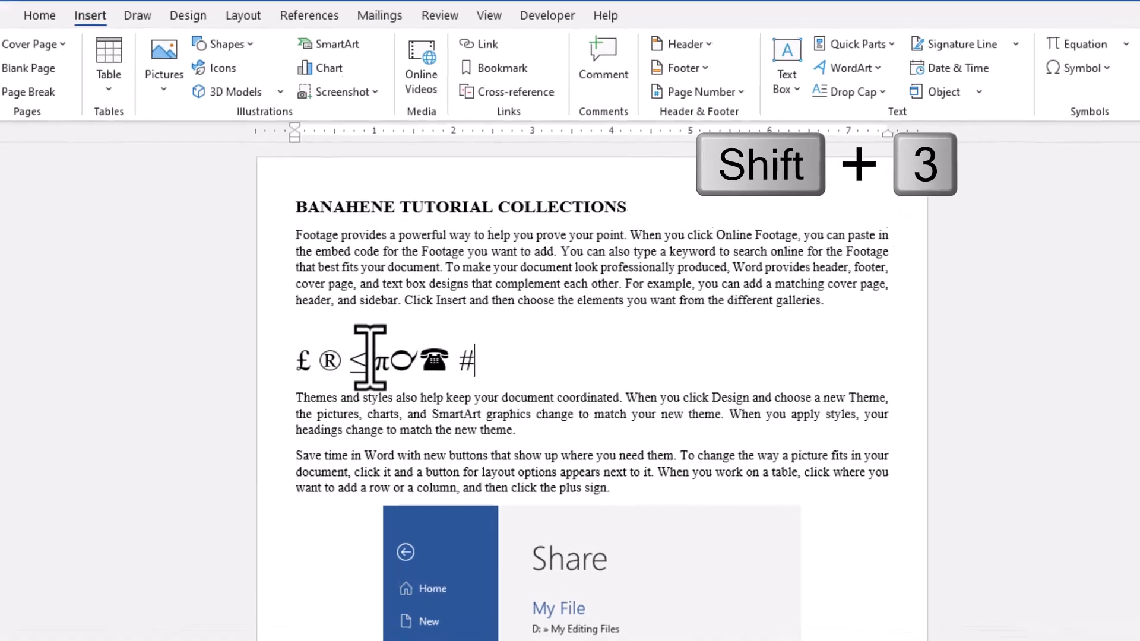
Enter the keyboard characters # @ % * ! > after the telephone symbol, separated by spaces.
text(#)
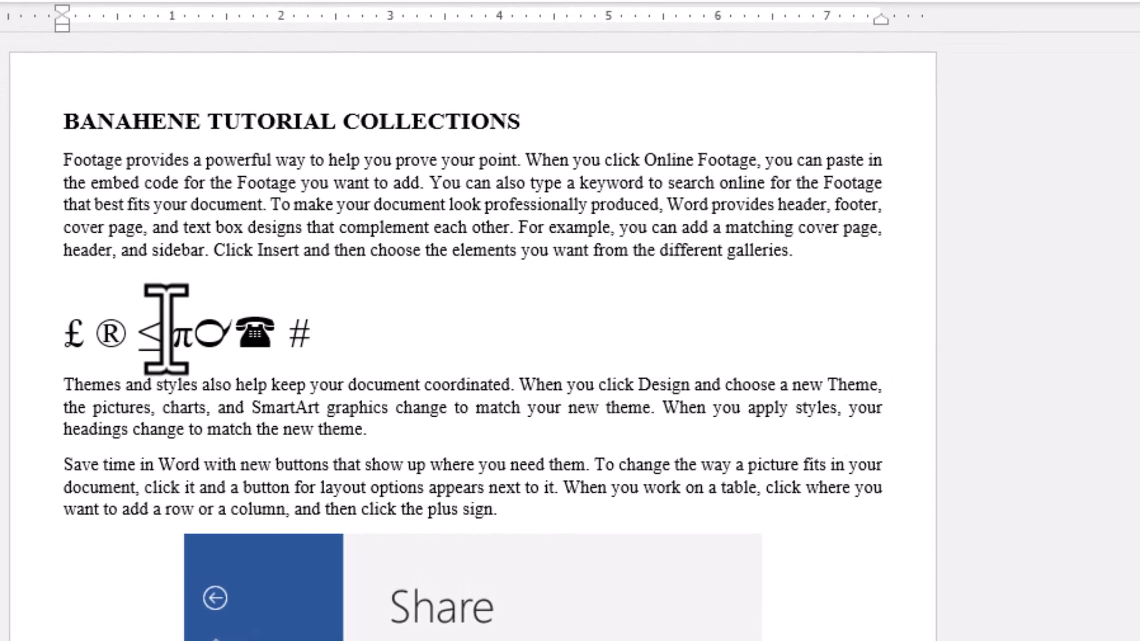
text( @)
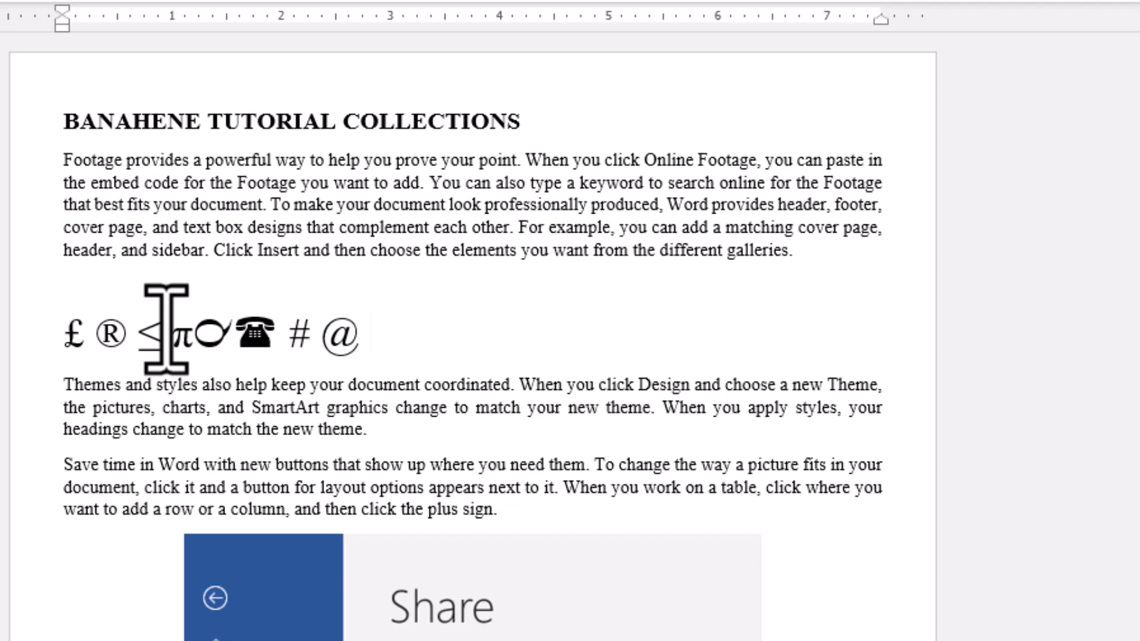
text(% *)
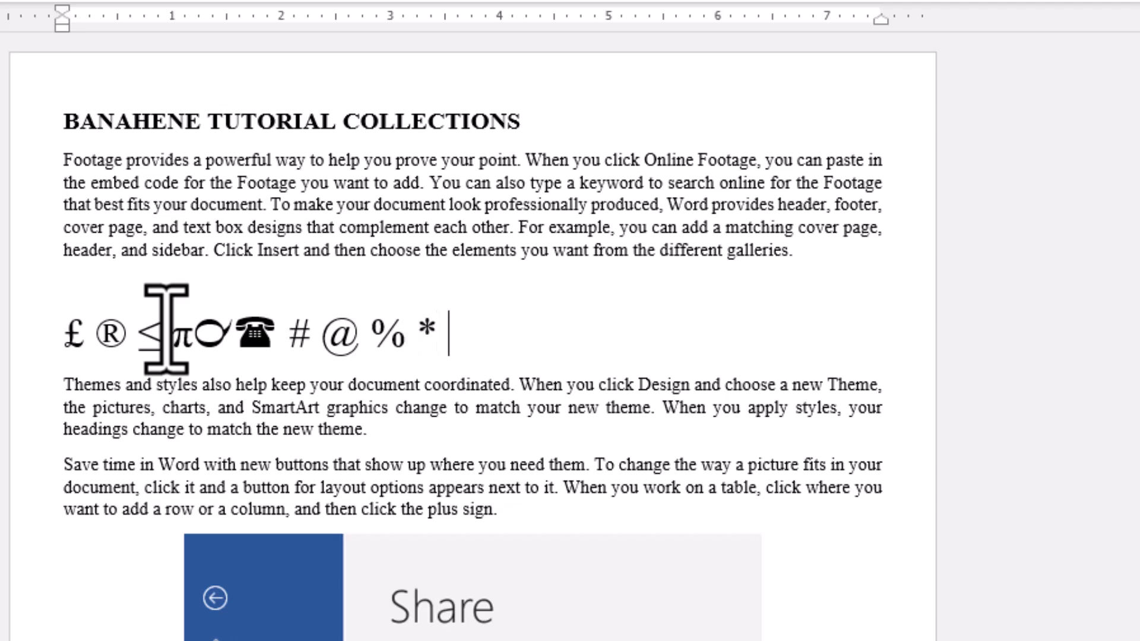
text( !)
text(>)
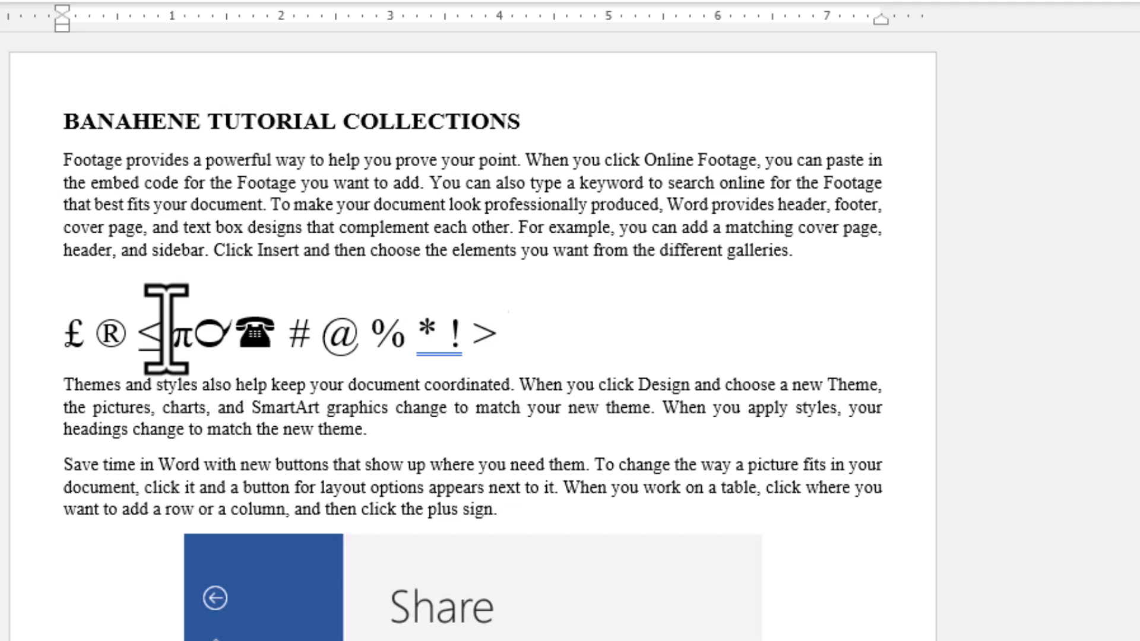
Continue the symbol line after the > with < ? Çâ © ¢ £ ¥, putting spaces between them except between Ç and â.
text(< ?)
text(Çâ)
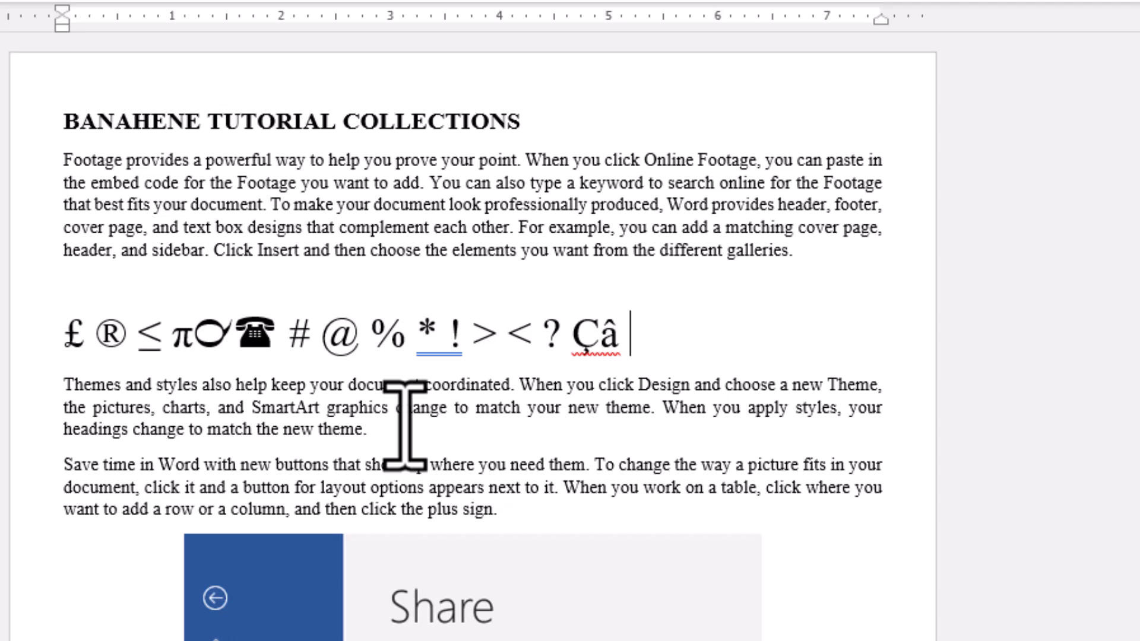
text(©)
text(¢)
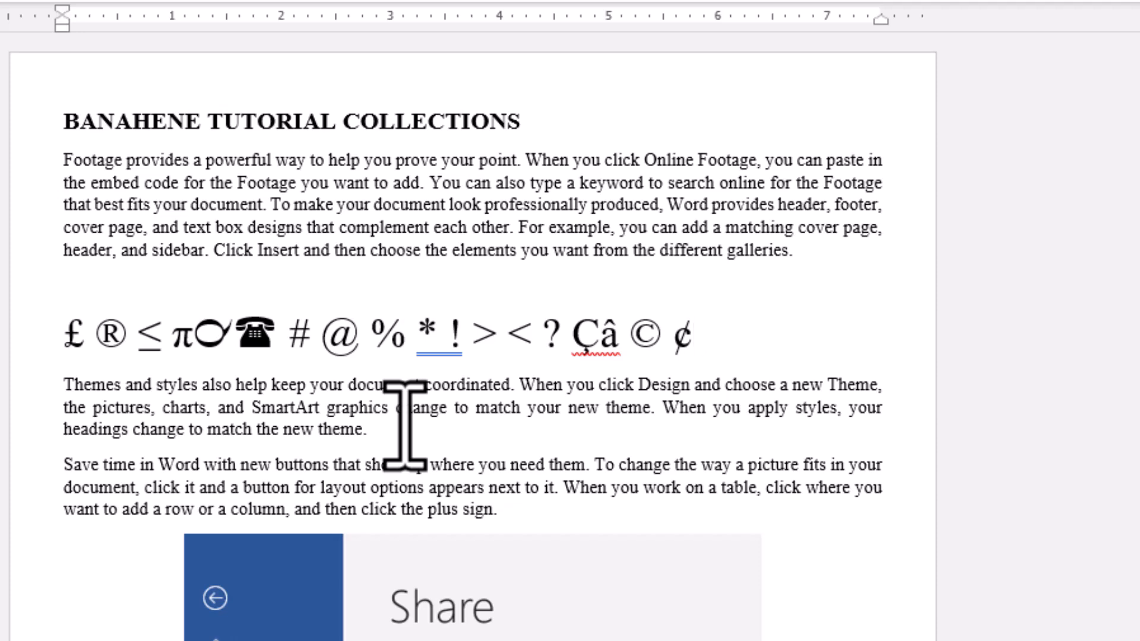
text(£ ¥)
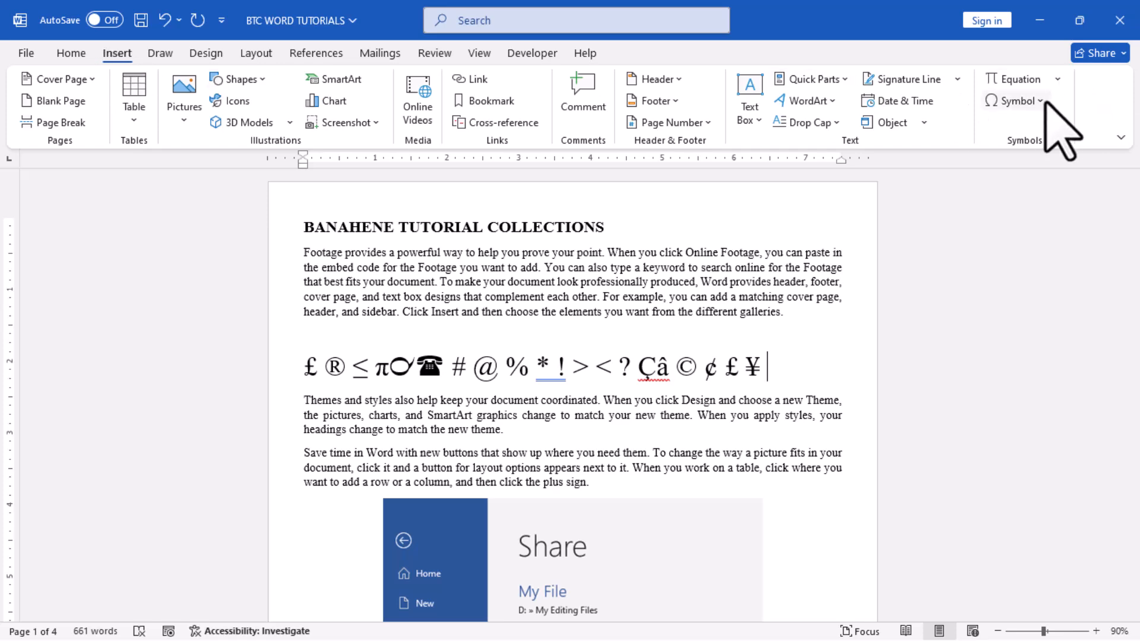
Insert the Wingdings symbol with character code 100 after the ¥ and close the symbol dialog.
click(1045, 101)
click(1033, 235)
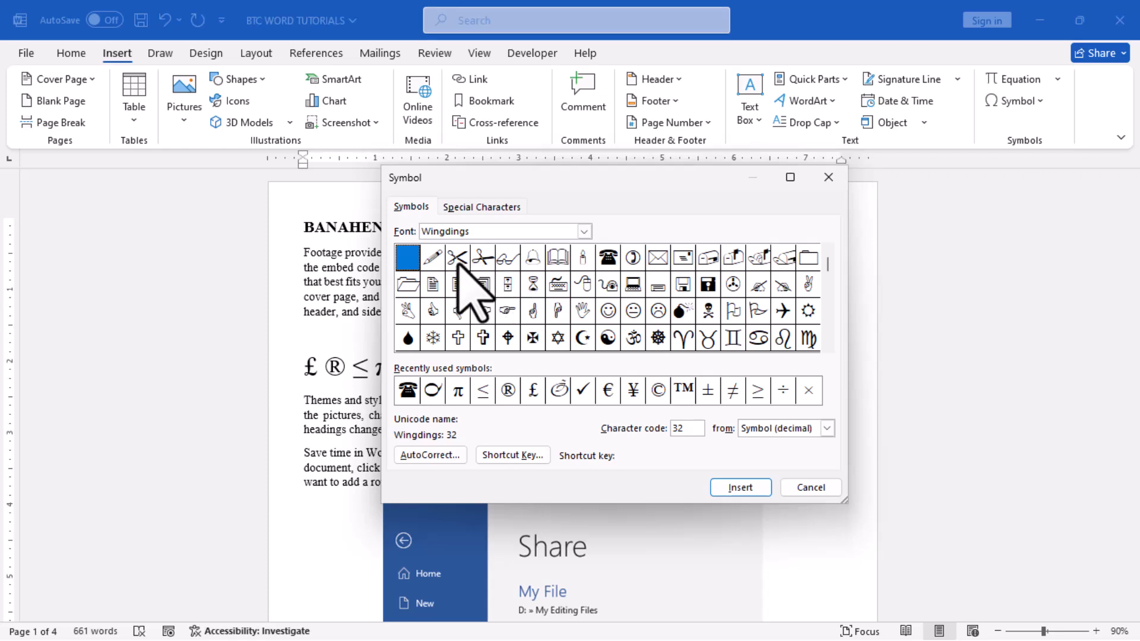
scroll(594, 303, down, 2)
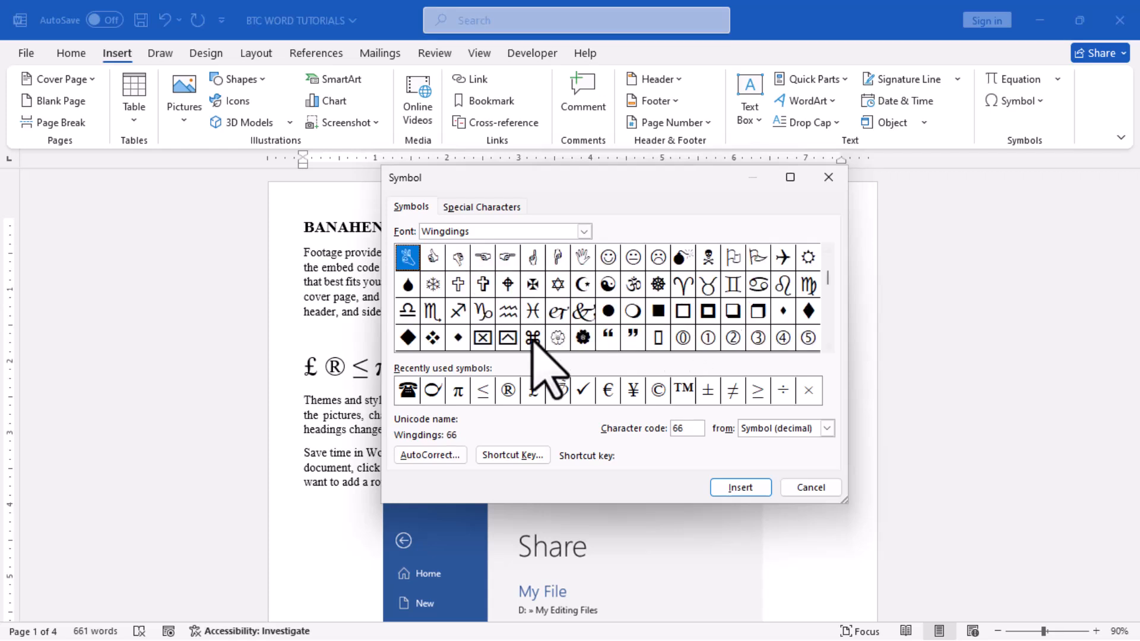
click(407, 310)
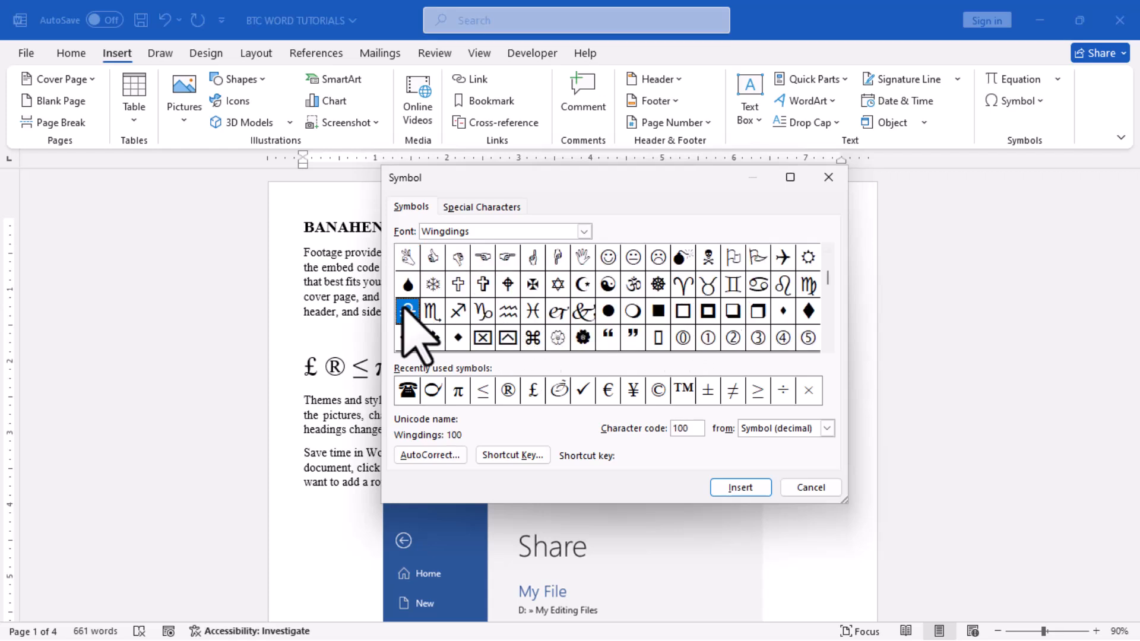
click(739, 488)
click(830, 177)
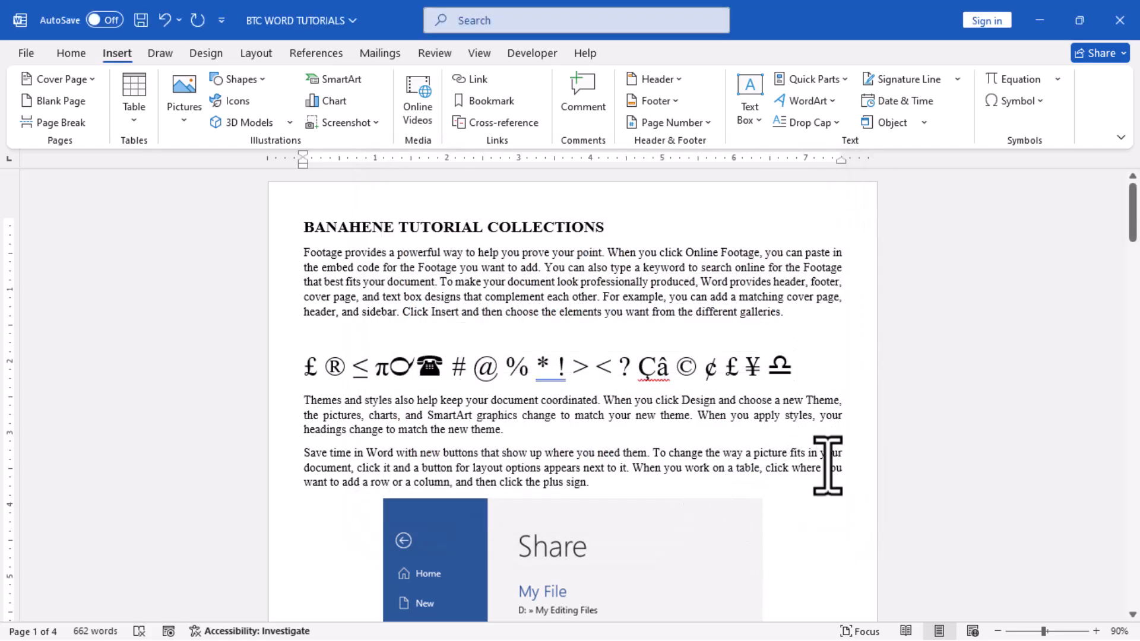
Create a formatted-text AutoCorrect entry that replaces "ci" with the Wingdings symbol at the end of the symbol line.
key(shift+Left)
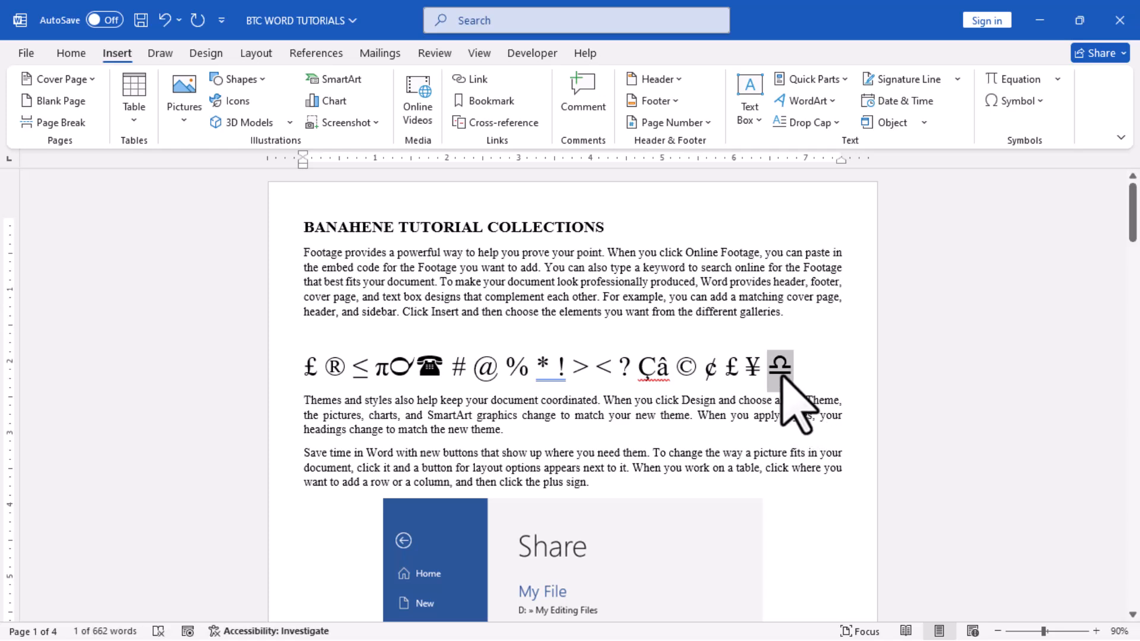
right_click(781, 380)
click(827, 138)
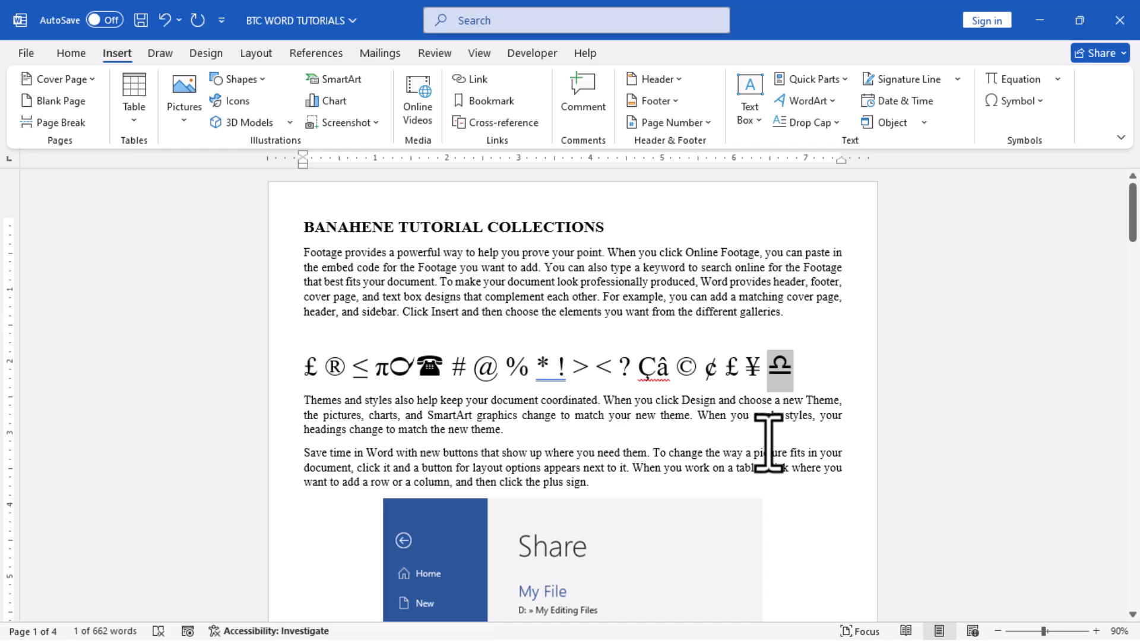
click(1016, 101)
click(1028, 233)
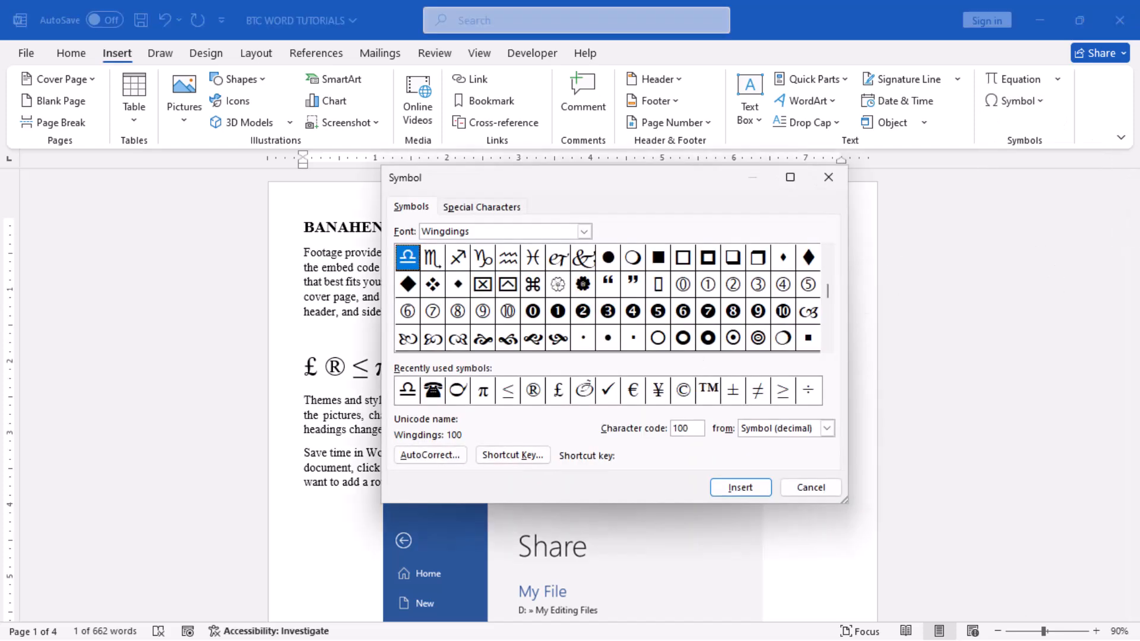
click(429, 457)
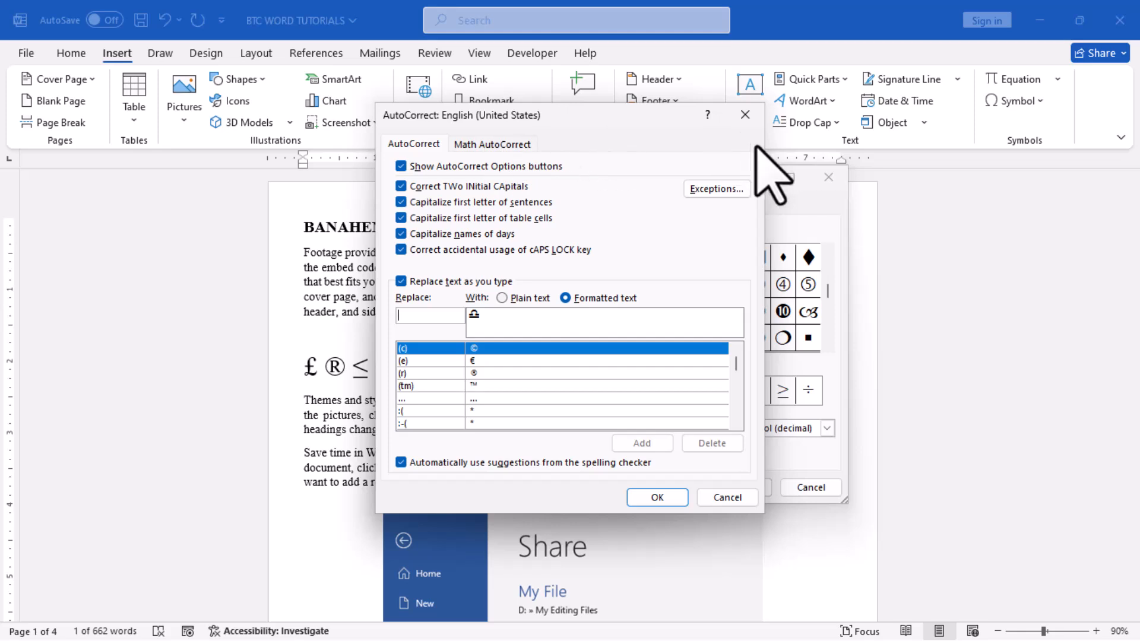
click(435, 318)
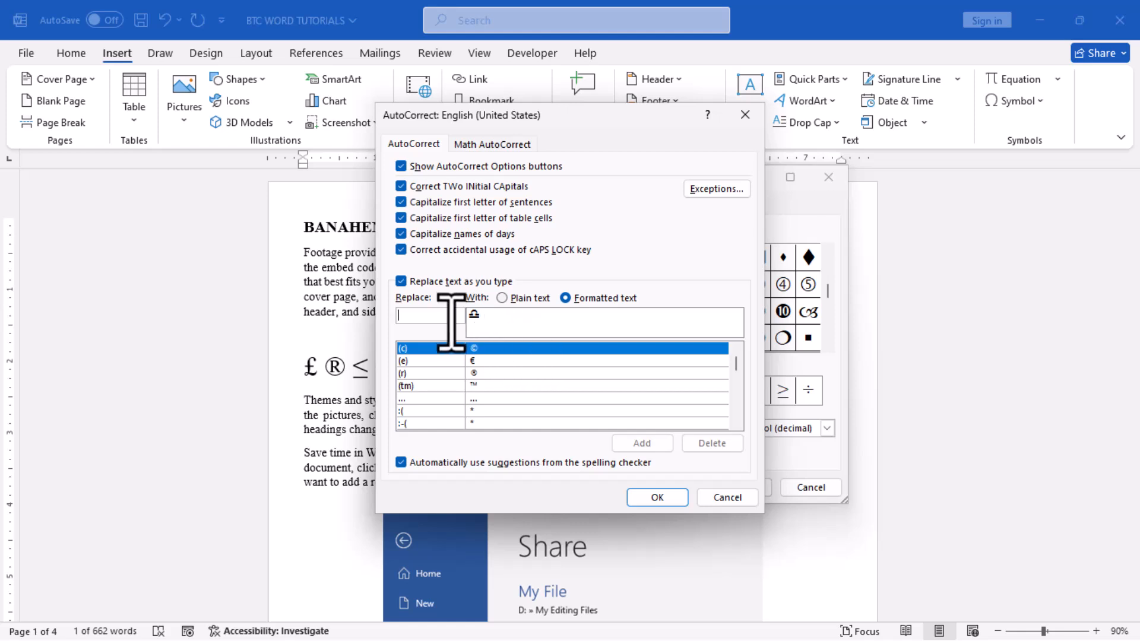
text(c)
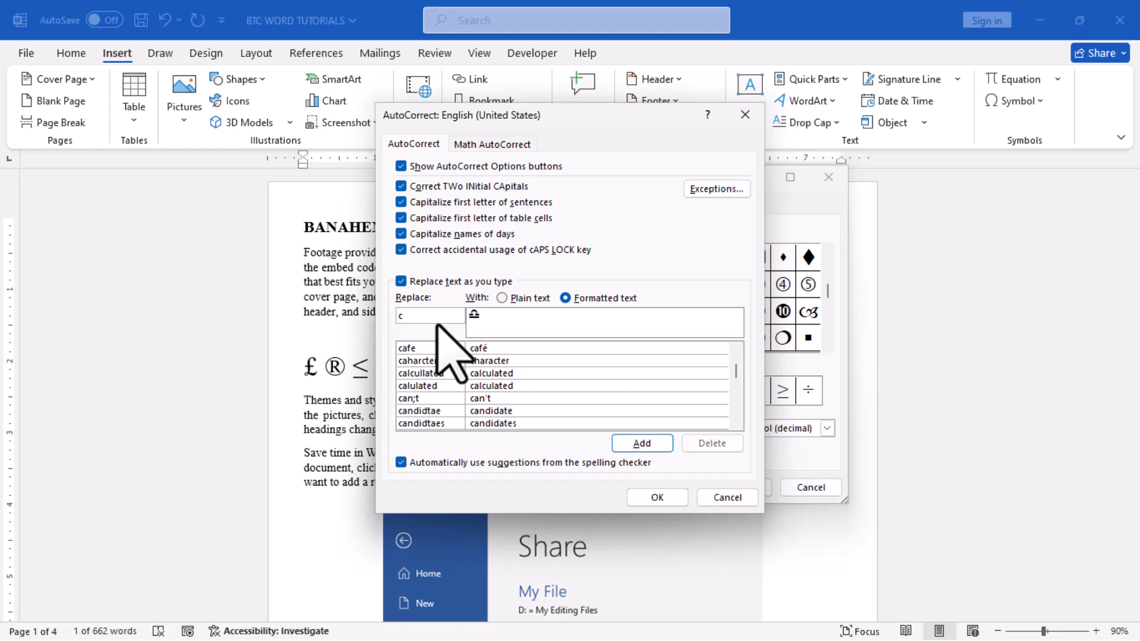
text(i)
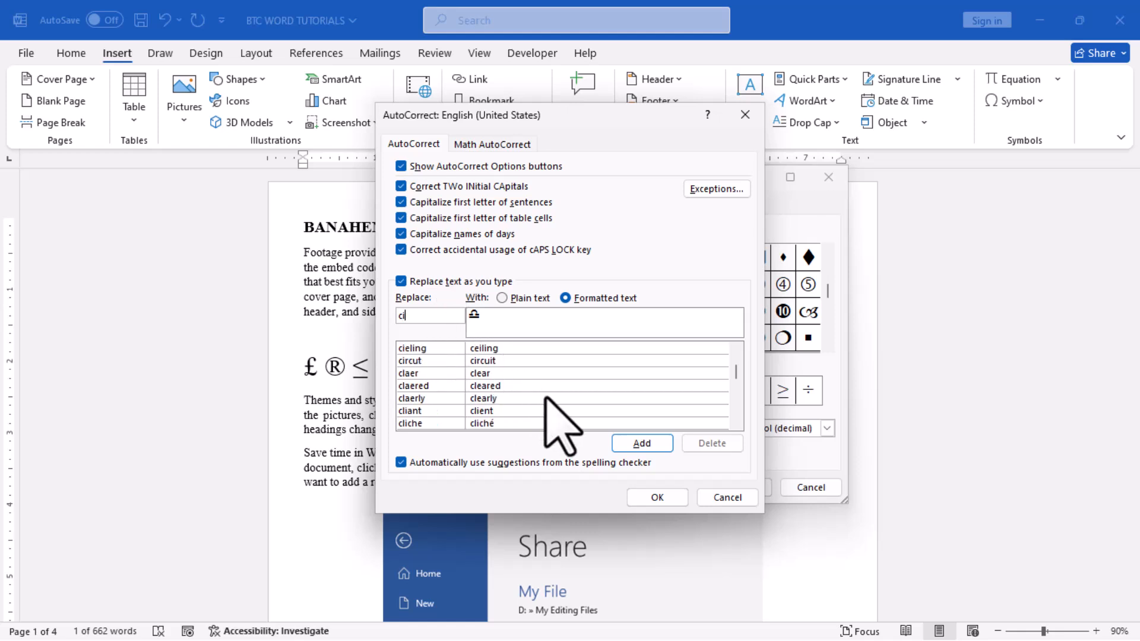
click(634, 442)
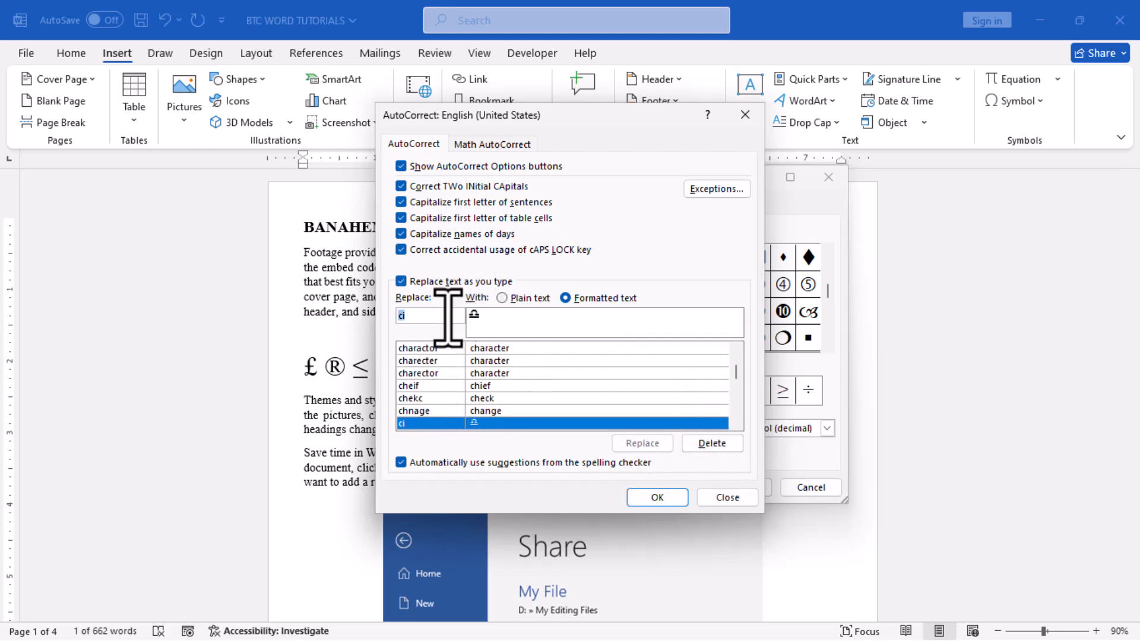
click(656, 497)
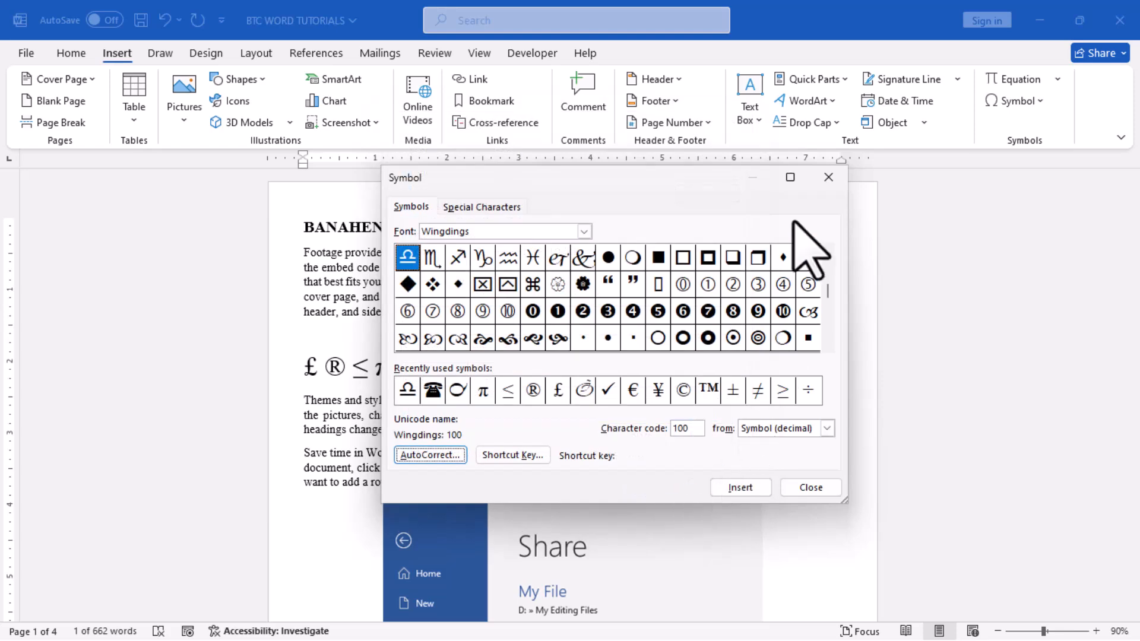
key(Escape)
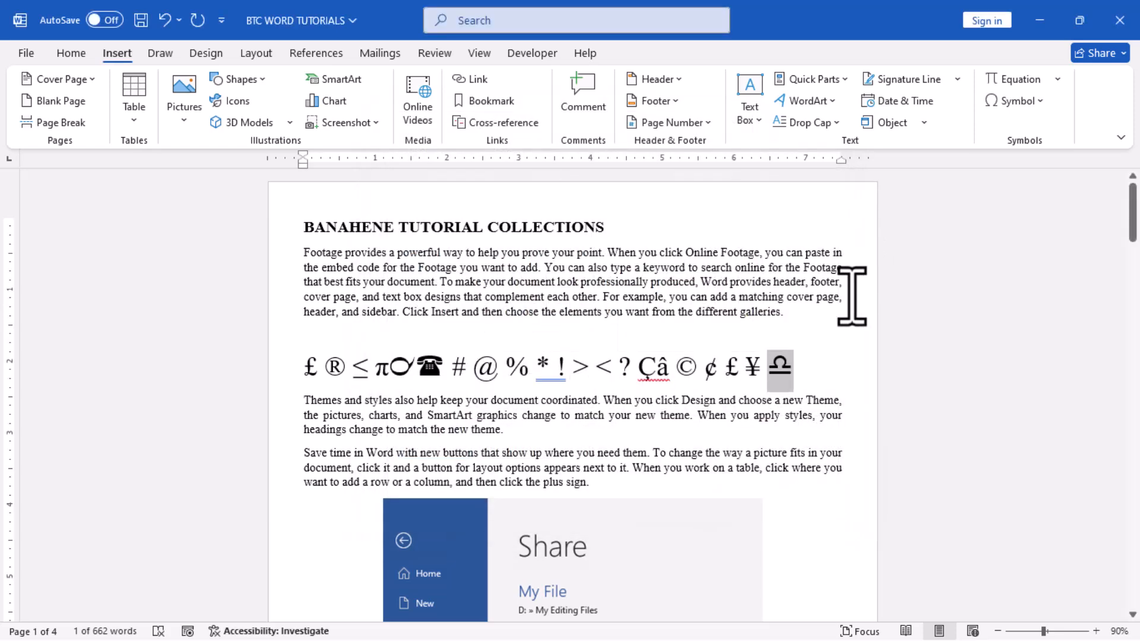
Add a new line below the symbol line and produce the Wingdings symbol there with its "ci" AutoCorrect text.
click(814, 383)
key(Return)
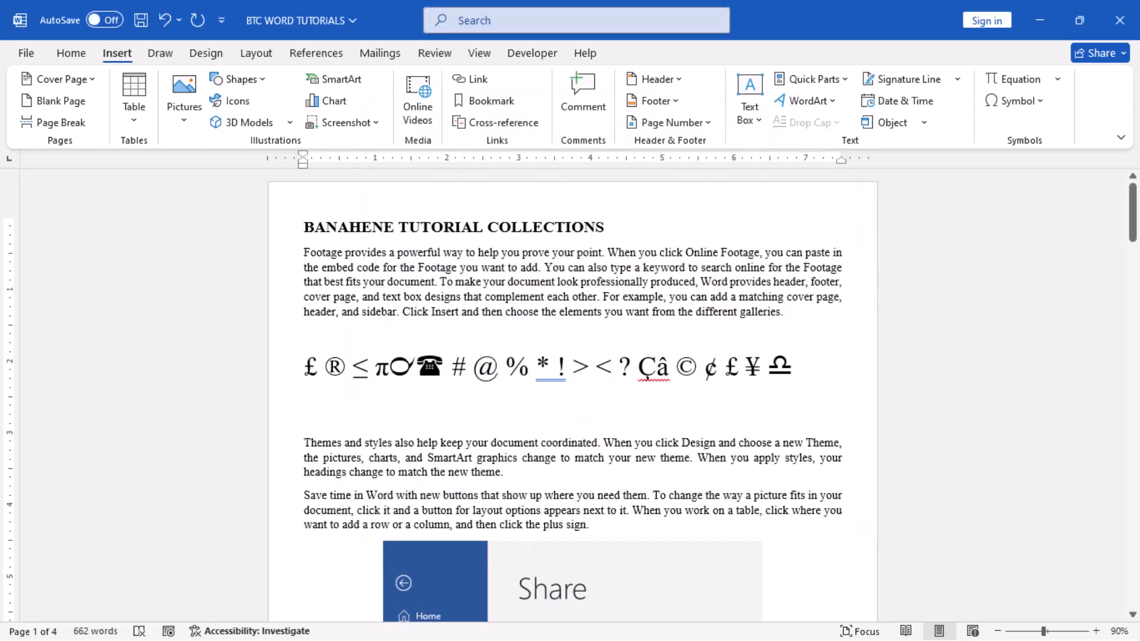
text(c)
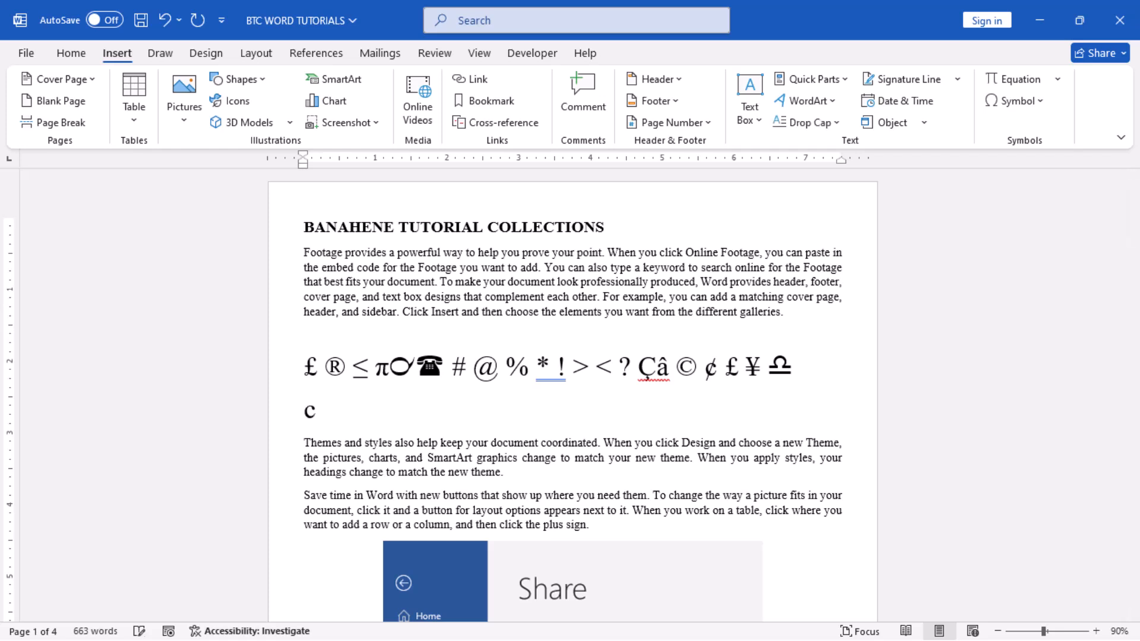
text(i)
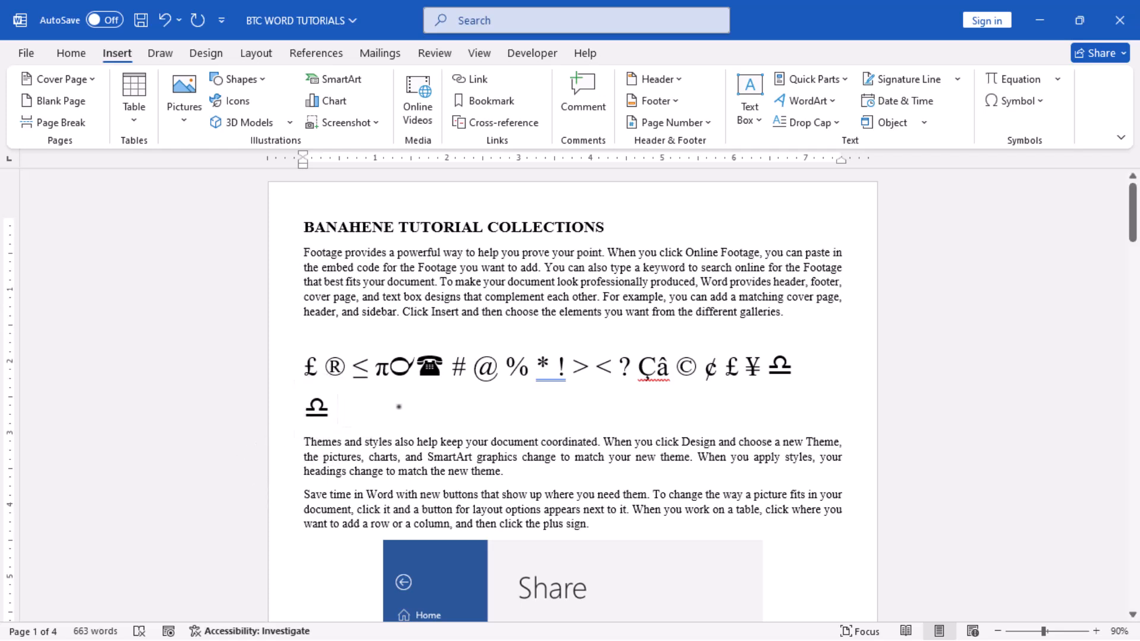
Create a plain-text AutoCorrect entry in the proofing options replacing "yi" with ¥, and add a ¥ after the symbol on the new line.
double_click(749, 380)
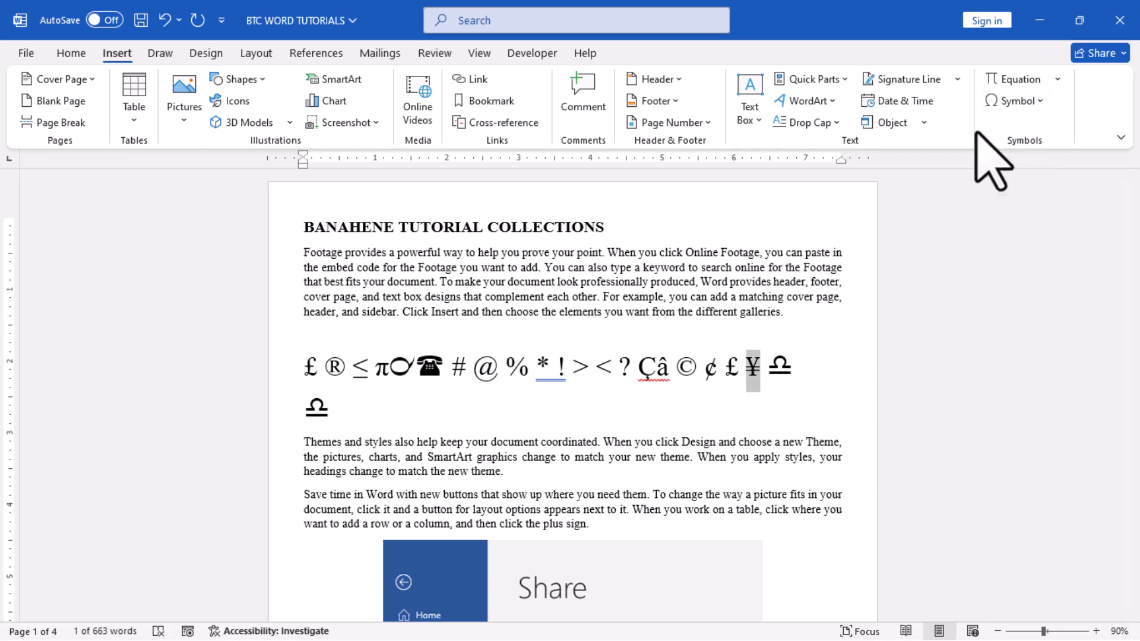
click(27, 56)
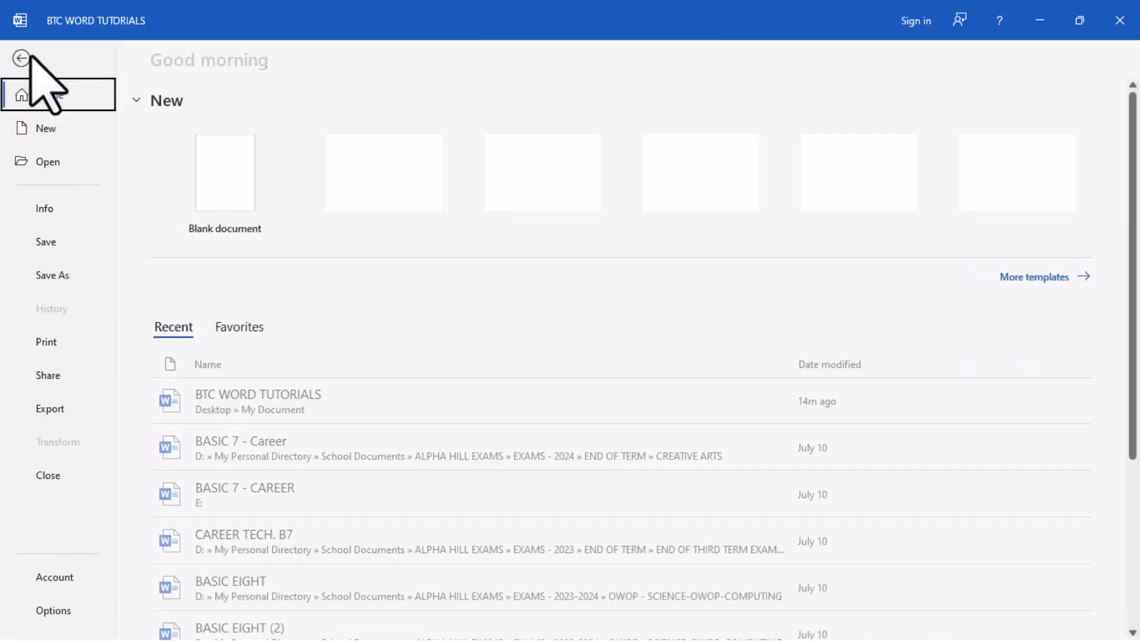
click(40, 616)
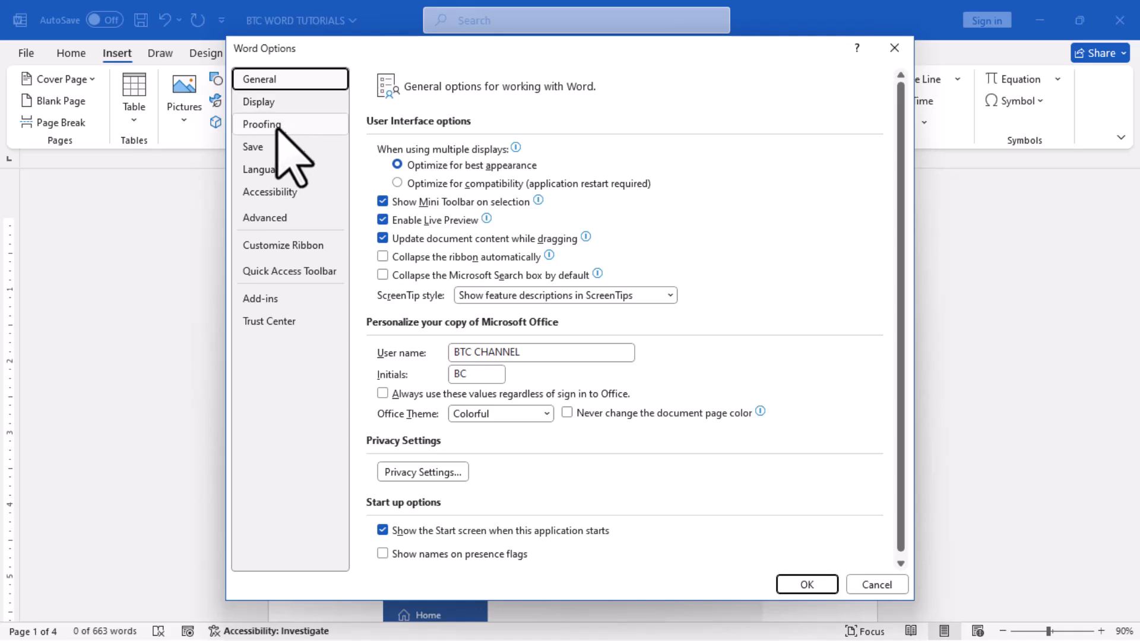
click(279, 125)
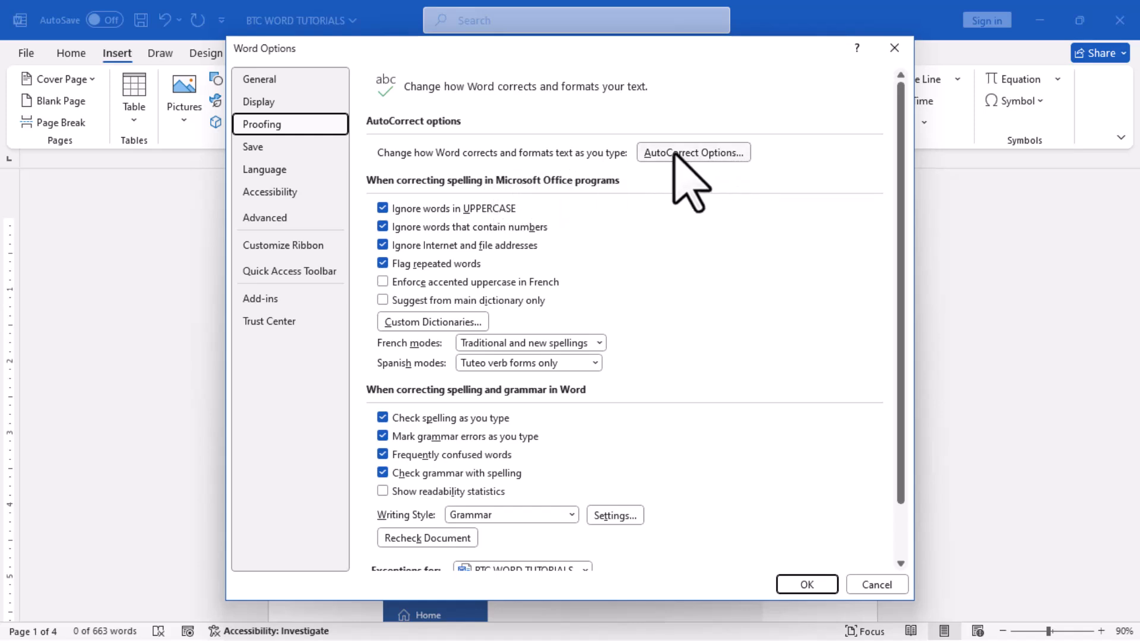
click(724, 159)
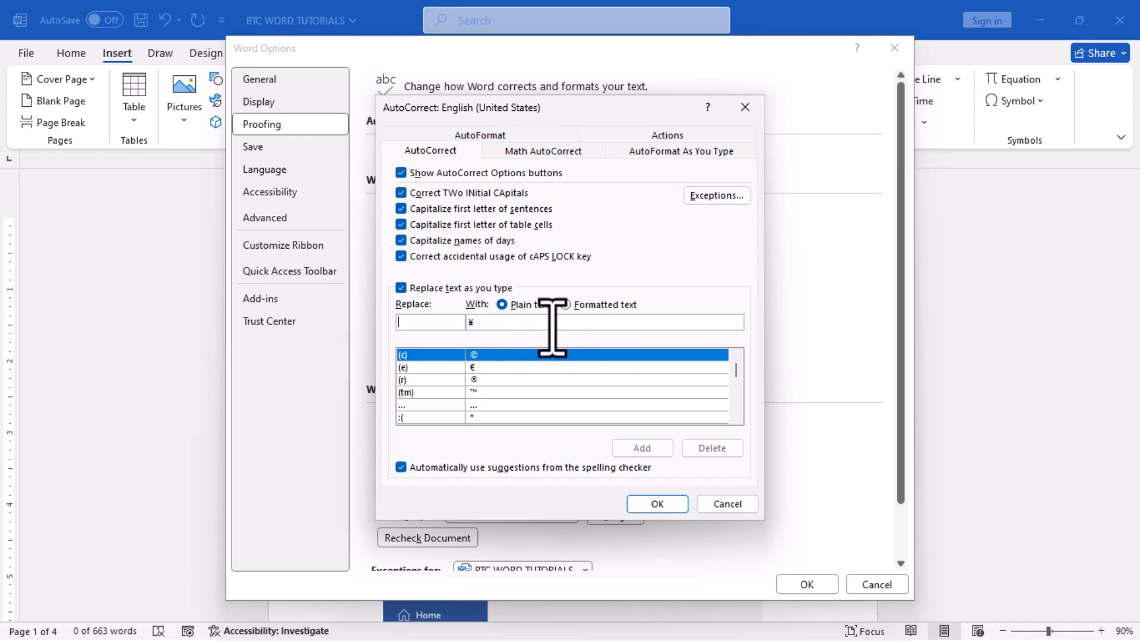
click(419, 324)
text(yi)
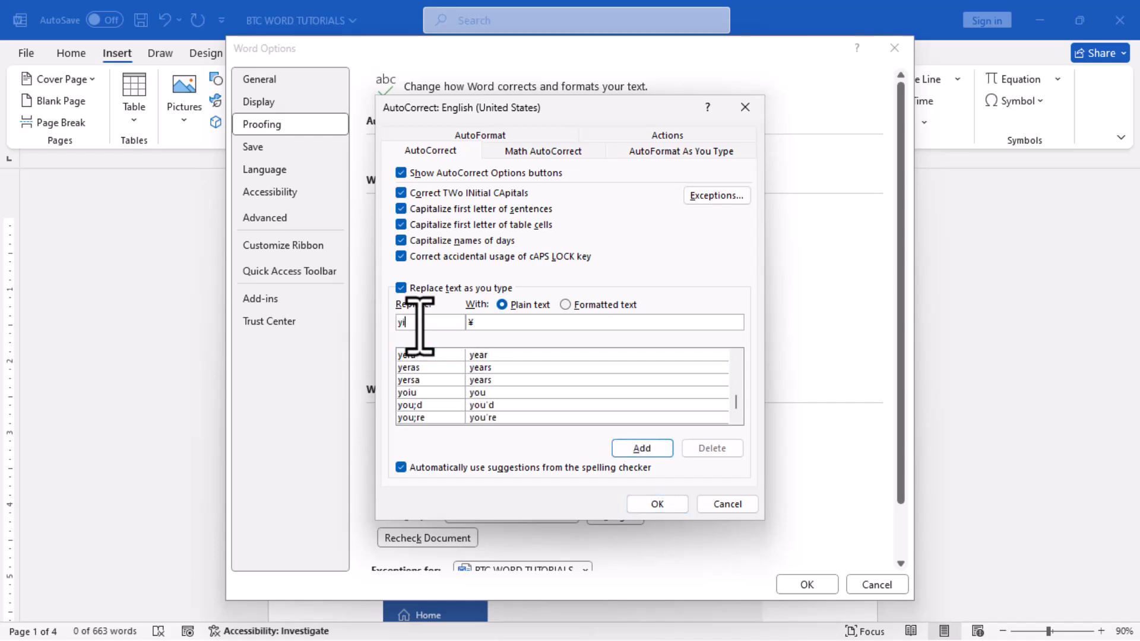
click(640, 449)
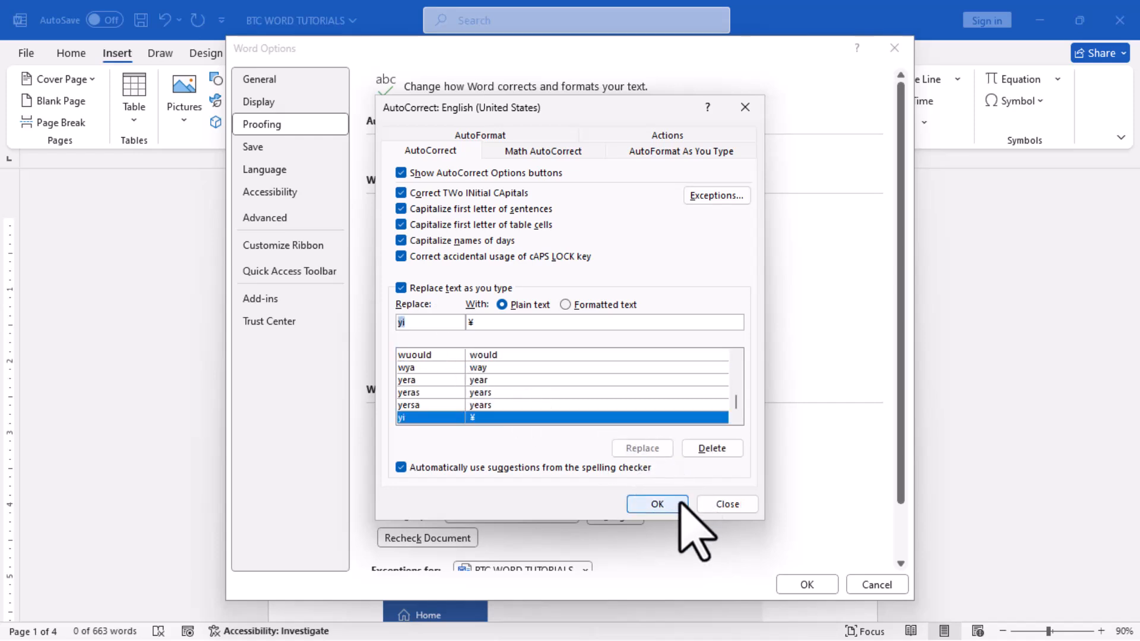
click(659, 503)
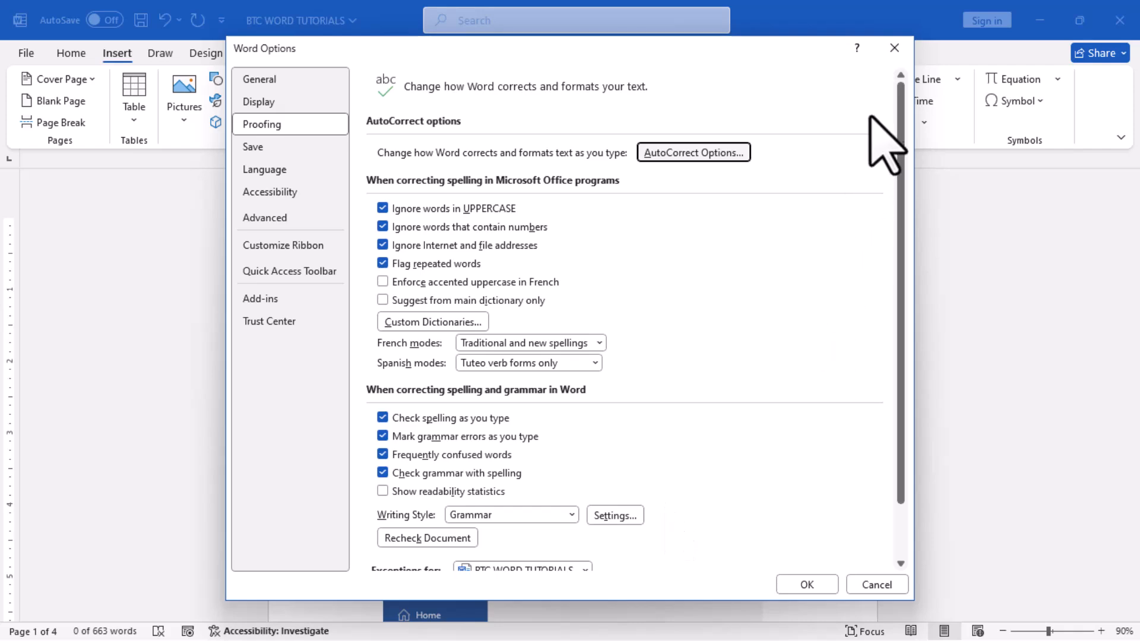
click(823, 582)
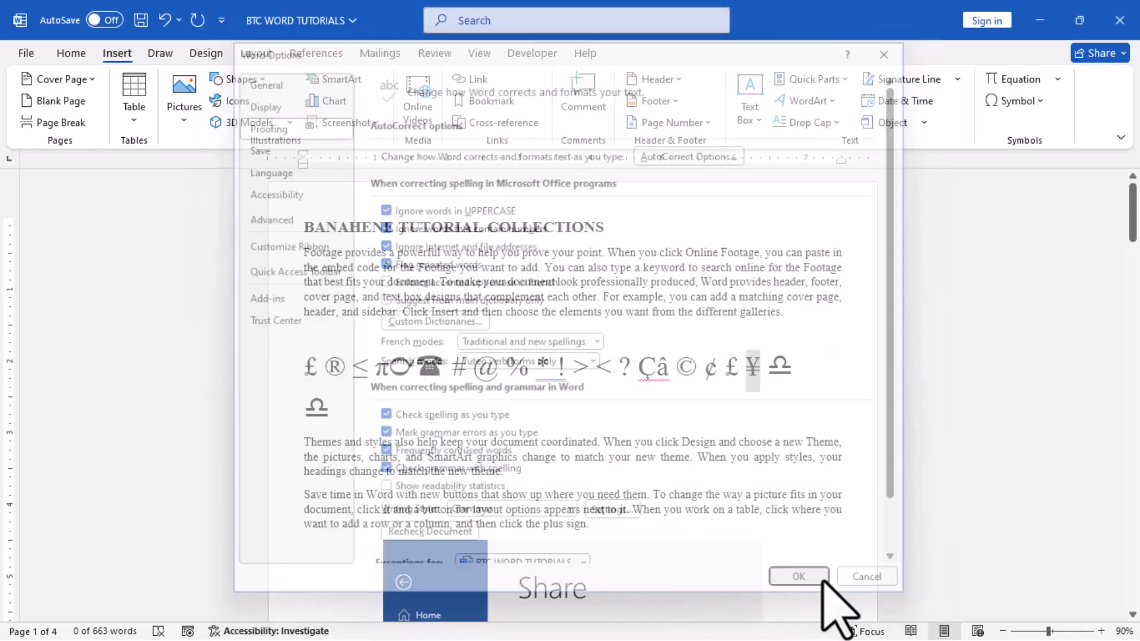
click(335, 418)
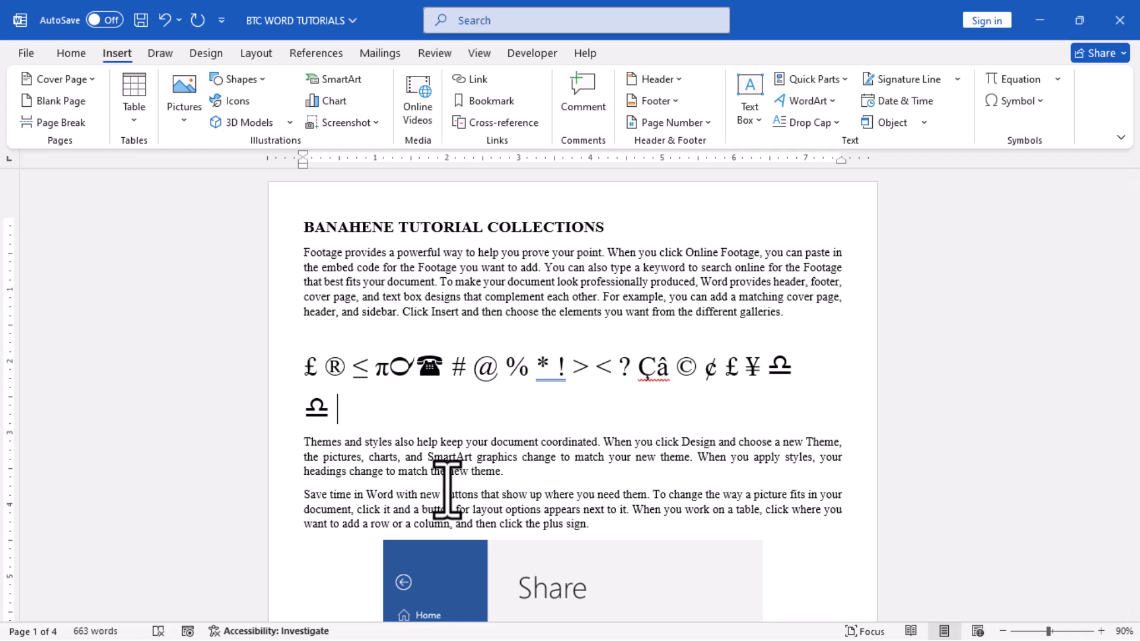
text(¥)
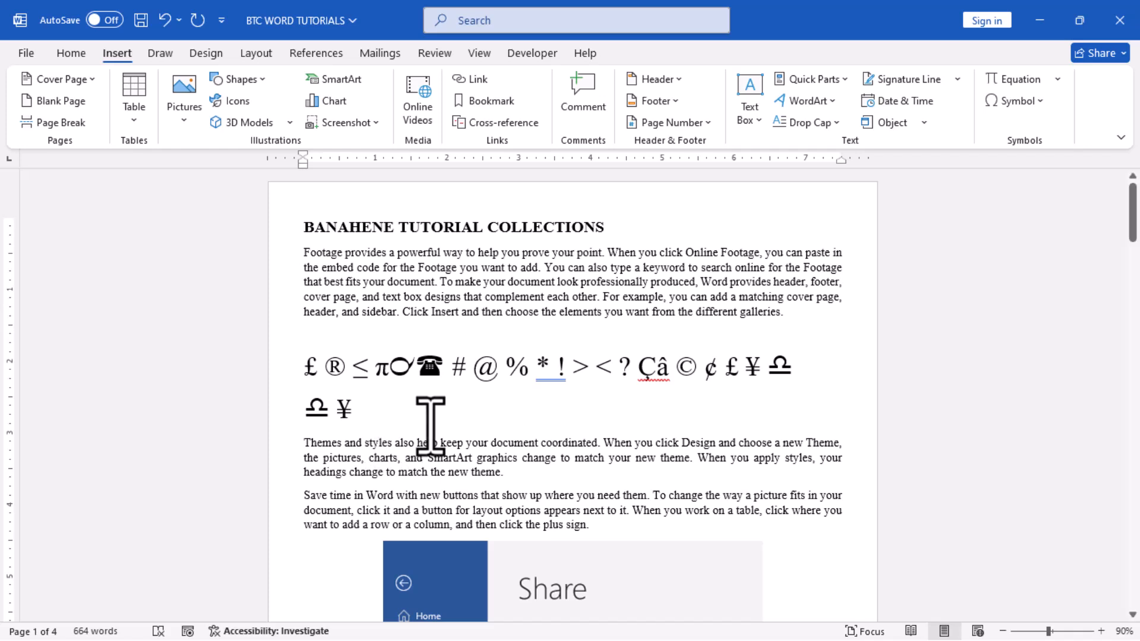
Add an I and the 〠 face symbol after the ¥ on the second symbol line by converting Unicode codes 0049 and 3020.
text(004)
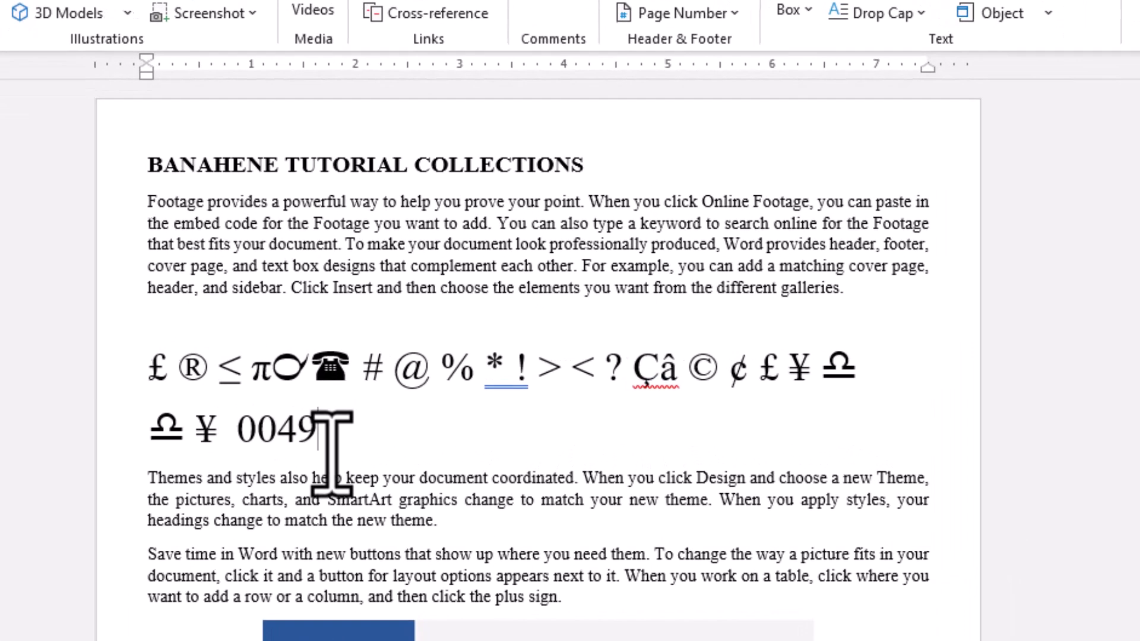
text(9)
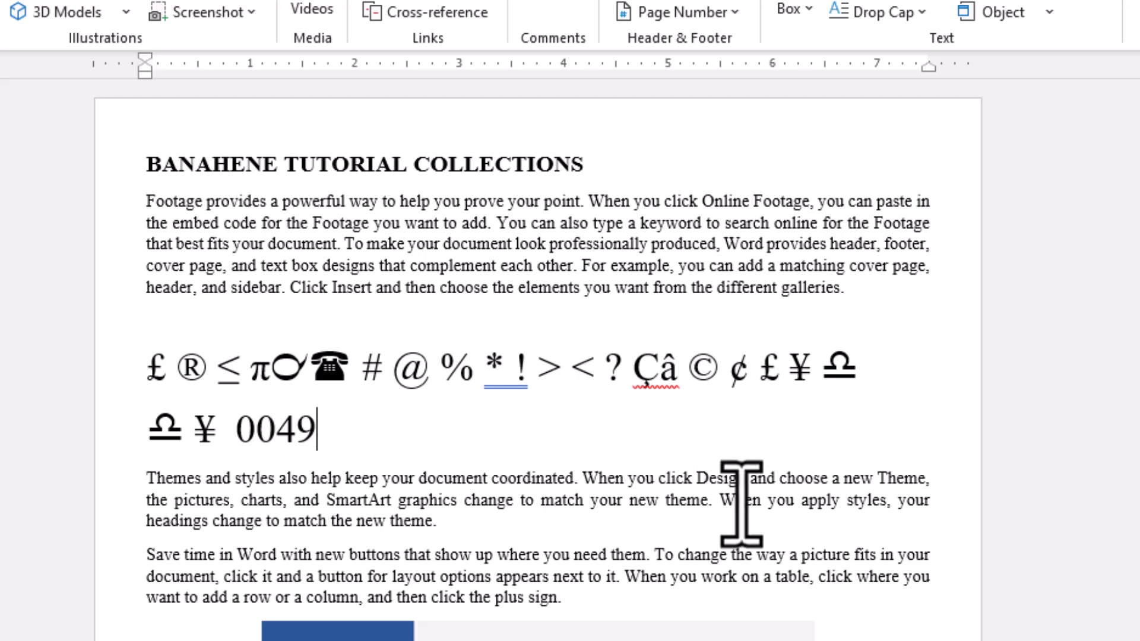
key(alt+x)
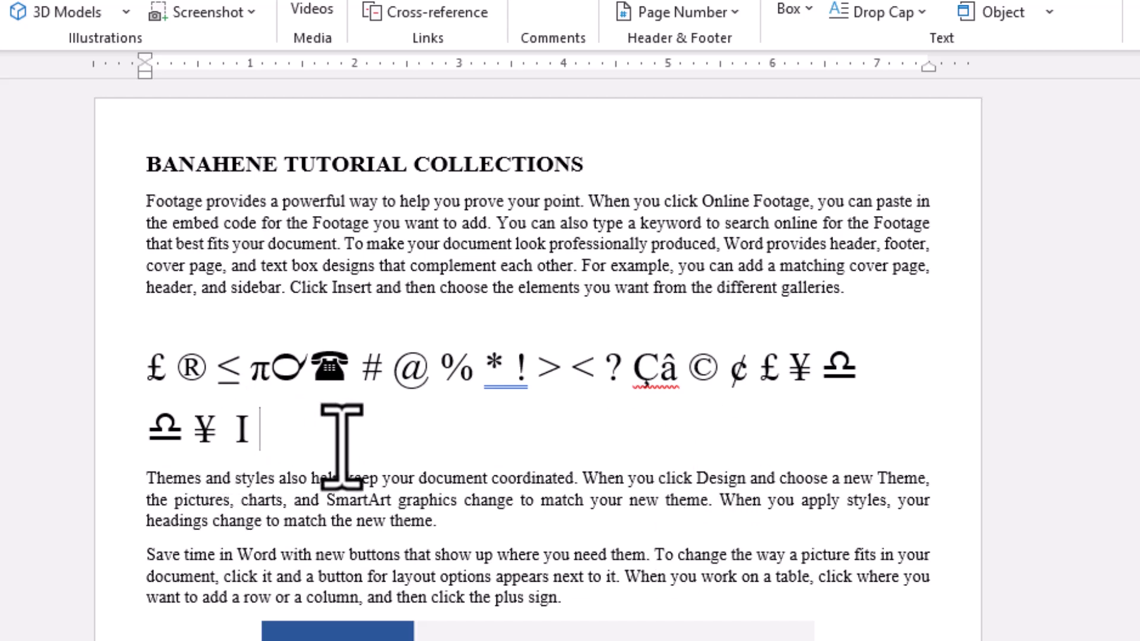
text(3020)
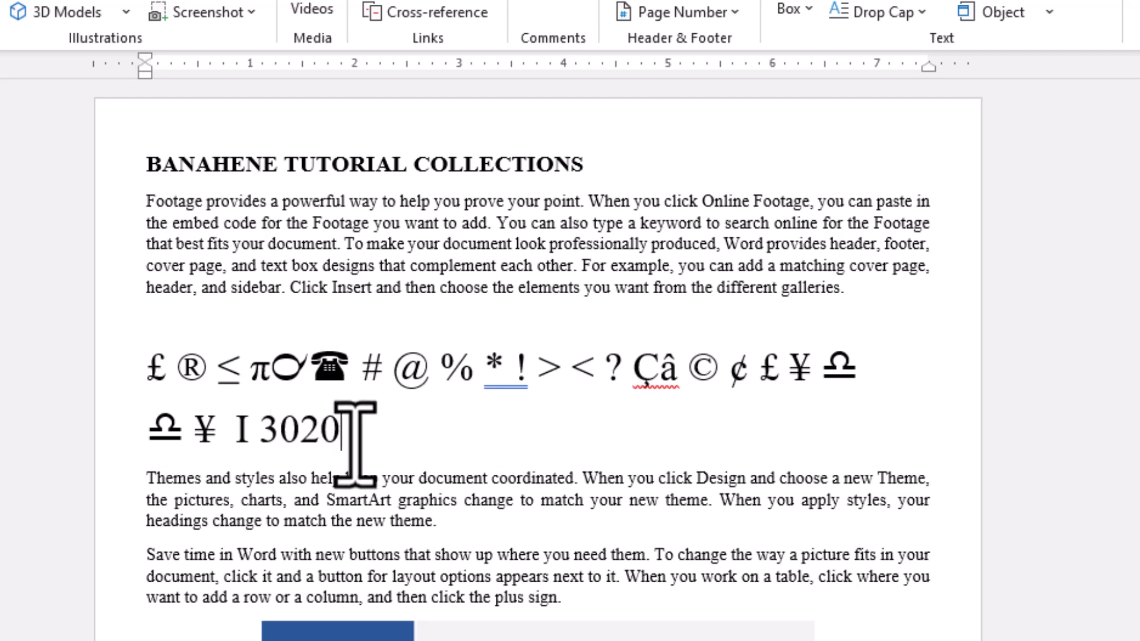
key(alt+x)
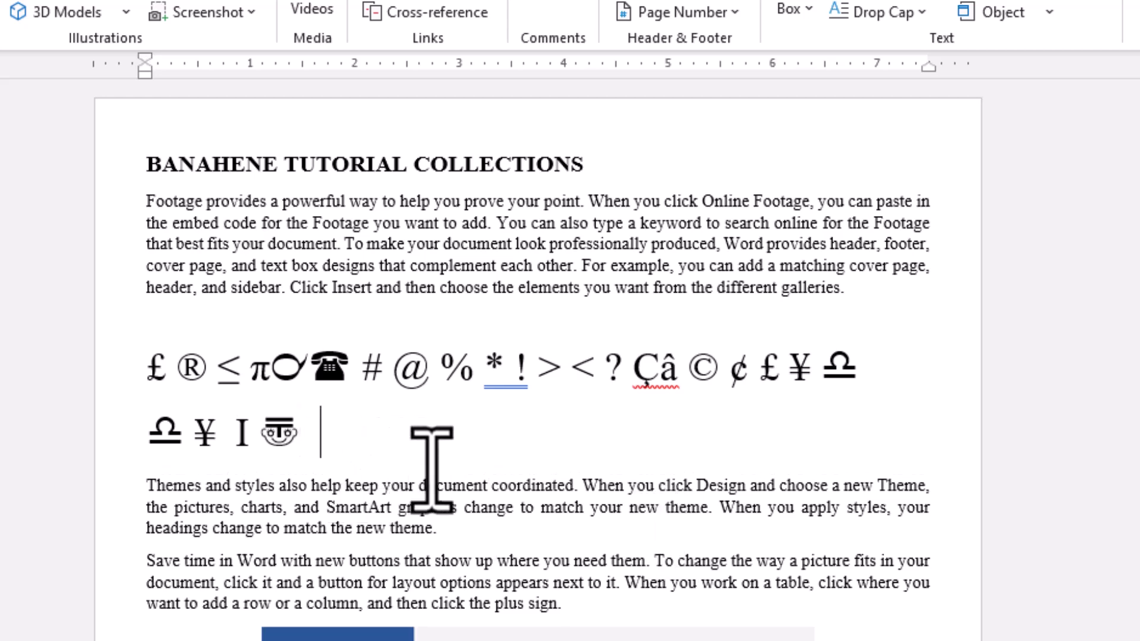
Add the no-mobile-phones emoji after the face symbol by converting Unicode code 1f4f5.
text(1f4f5)
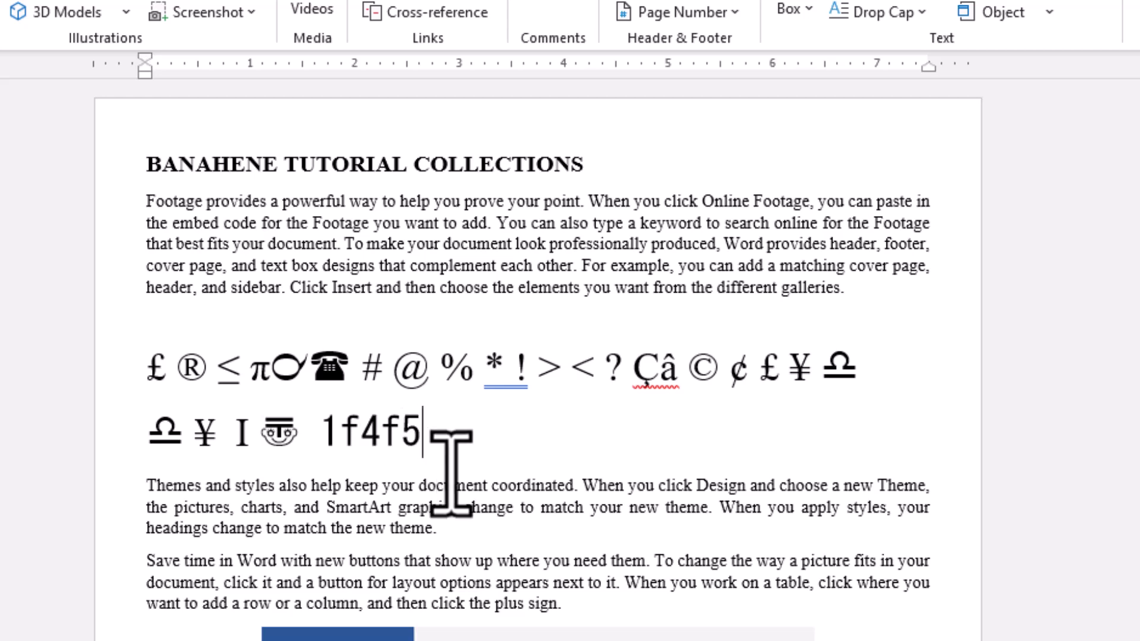
key(alt+x)
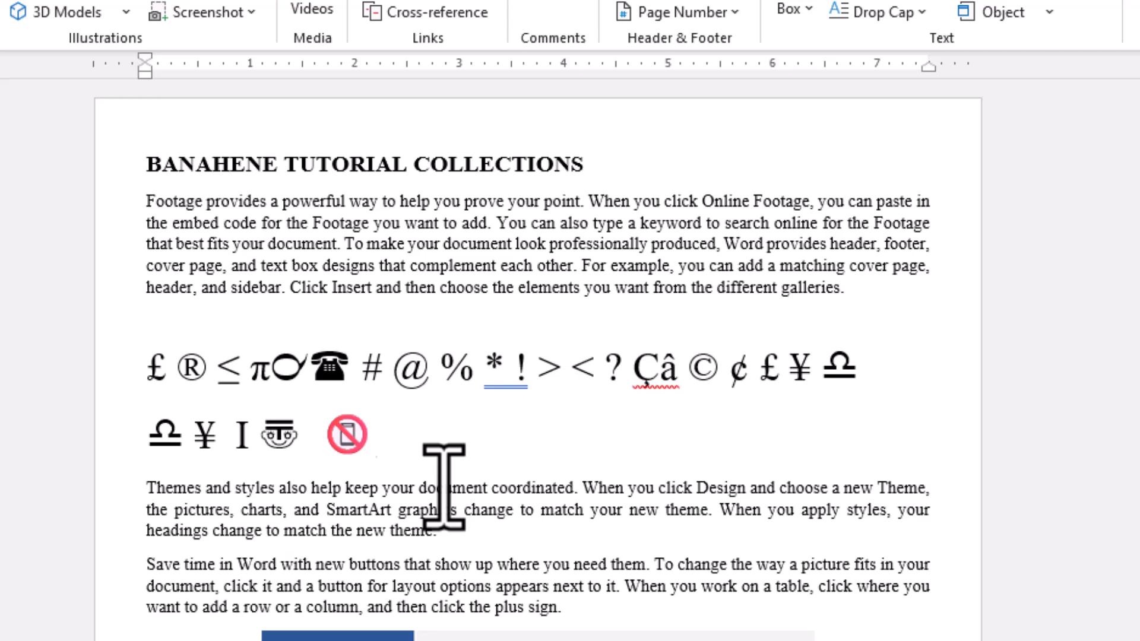
Add a flag emoji and a G at the end of the line by converting Unicode codes 1f3f4 and 0047.
text(1f3f4)
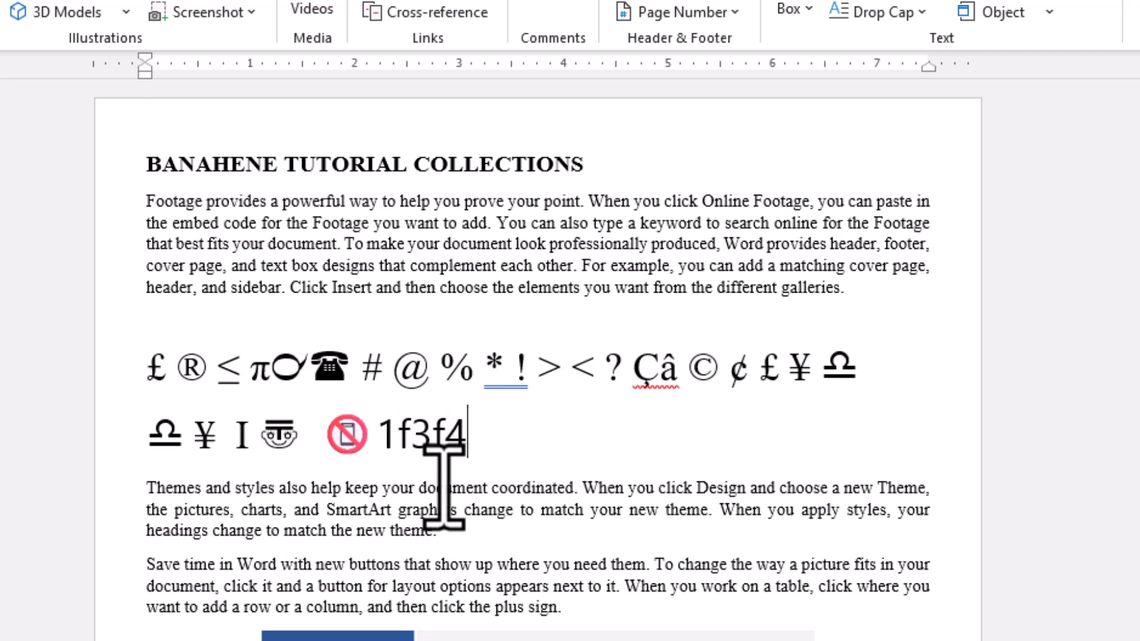
key(alt+x)
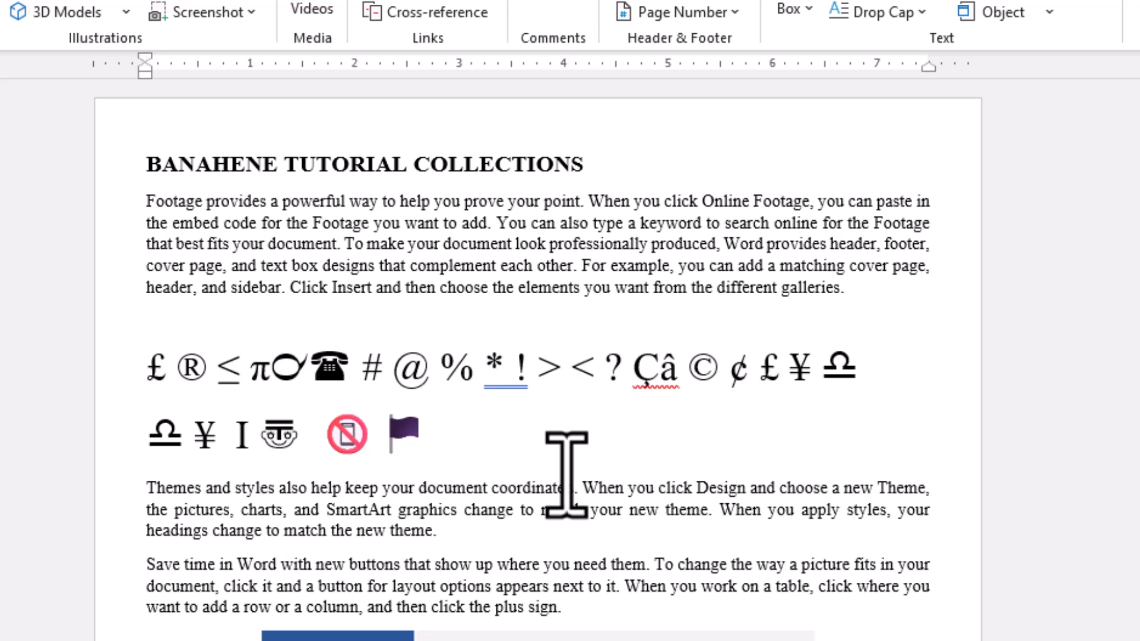
text(0047)
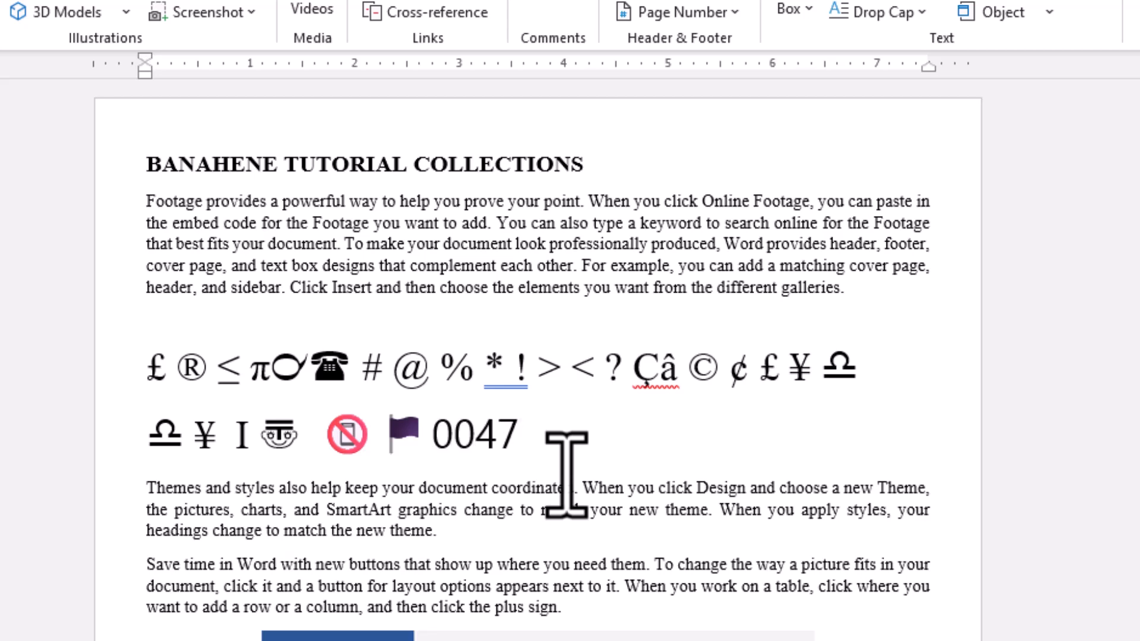
key(alt+x)
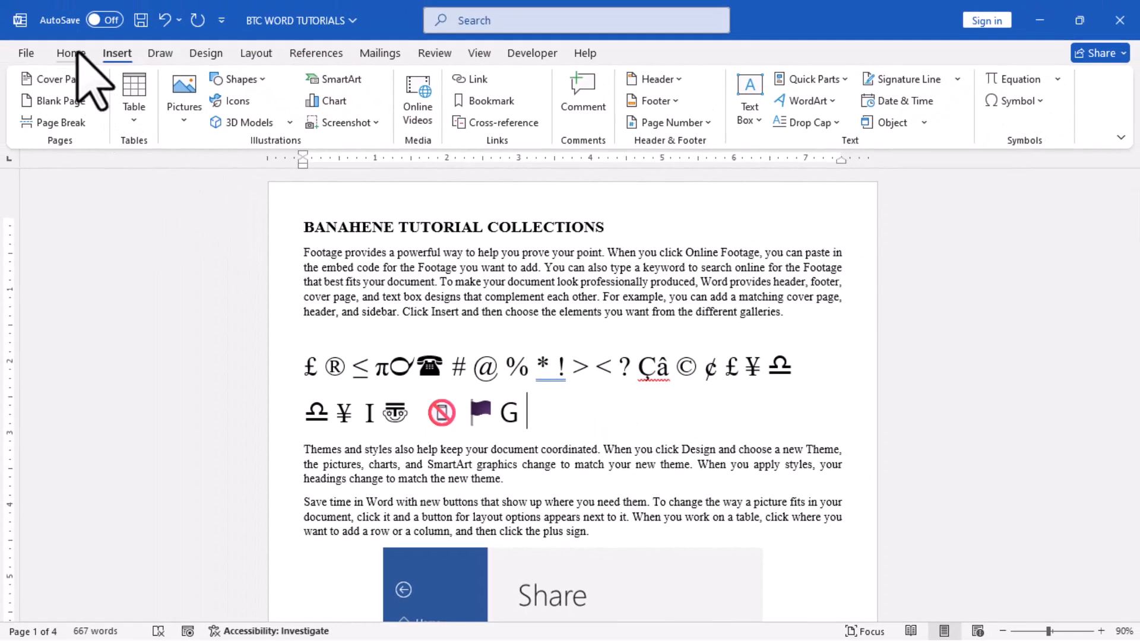
Set the font to Wingdings for the text entered after the G.
click(71, 53)
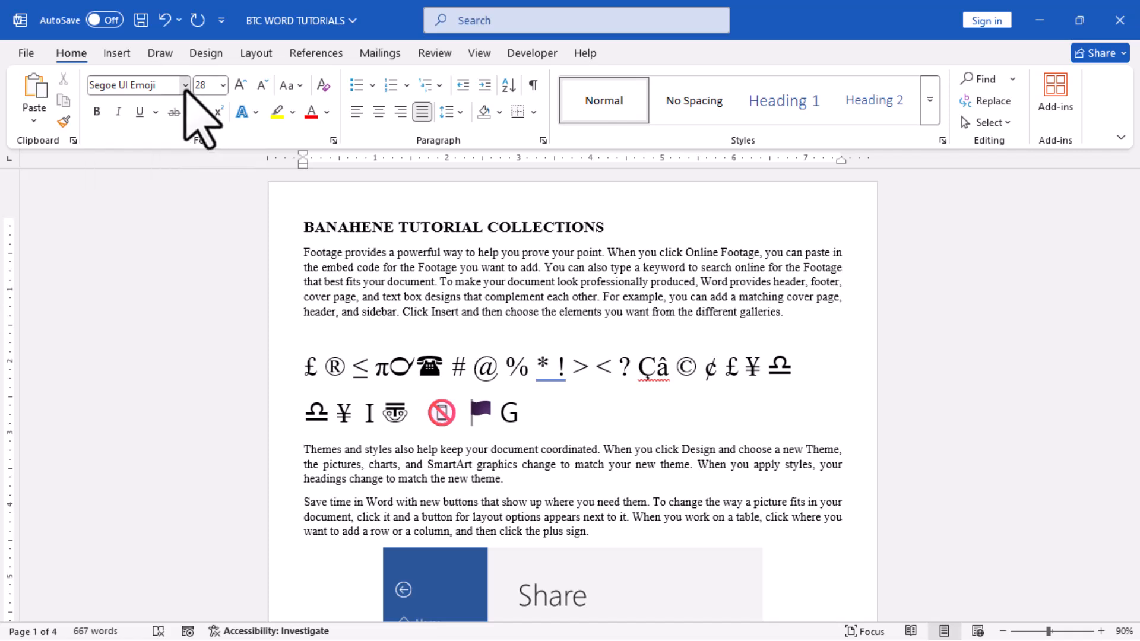
click(184, 89)
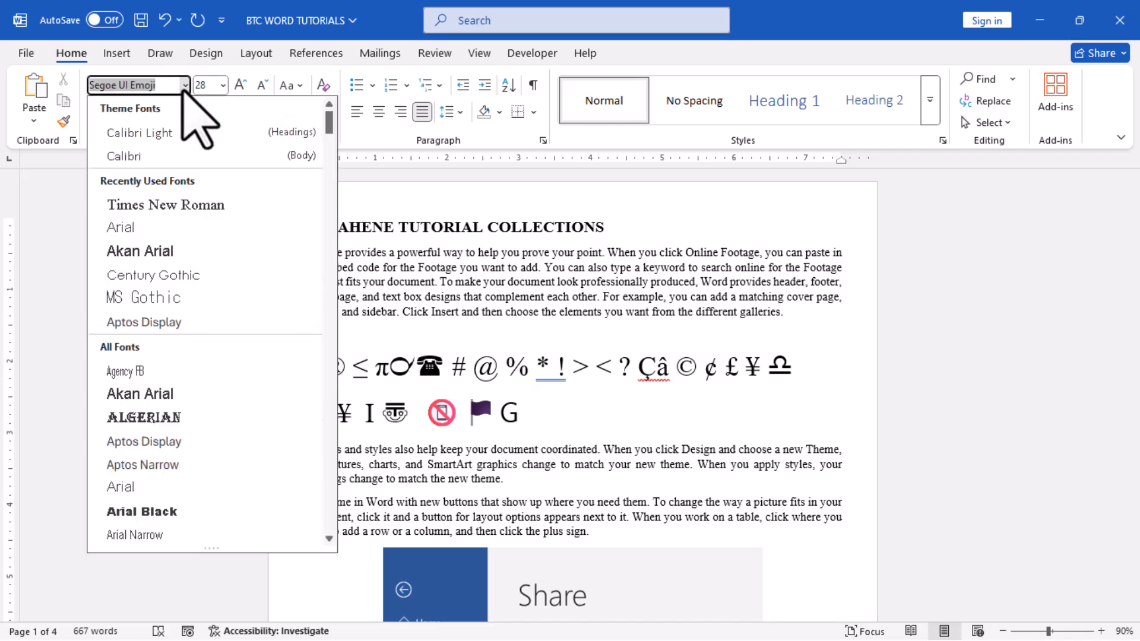
text(Wingdings)
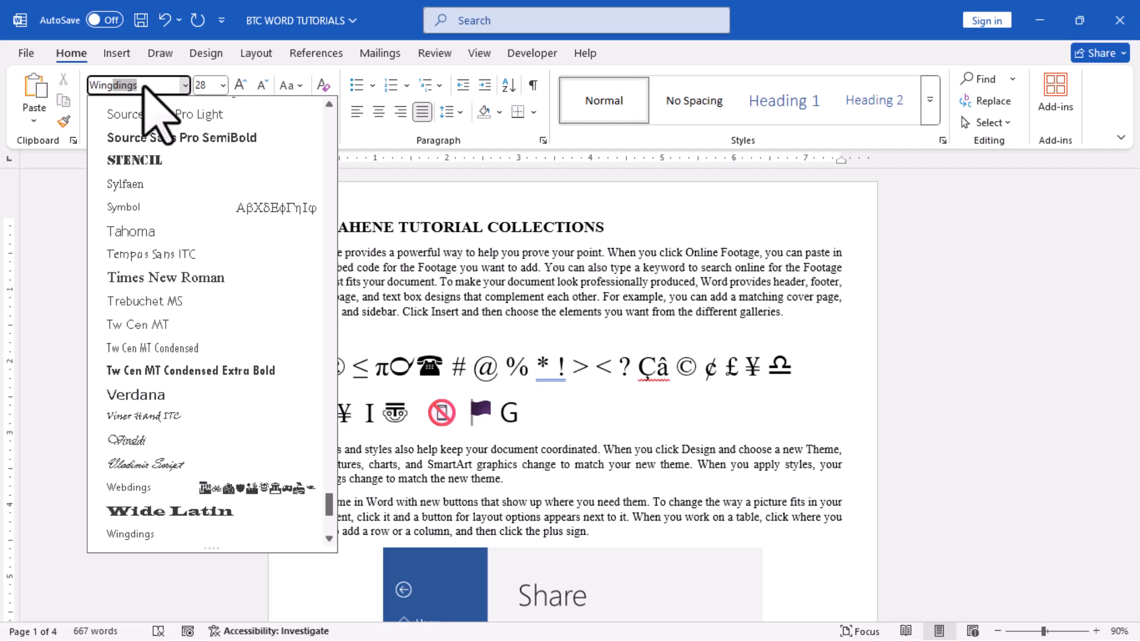
key(Return)
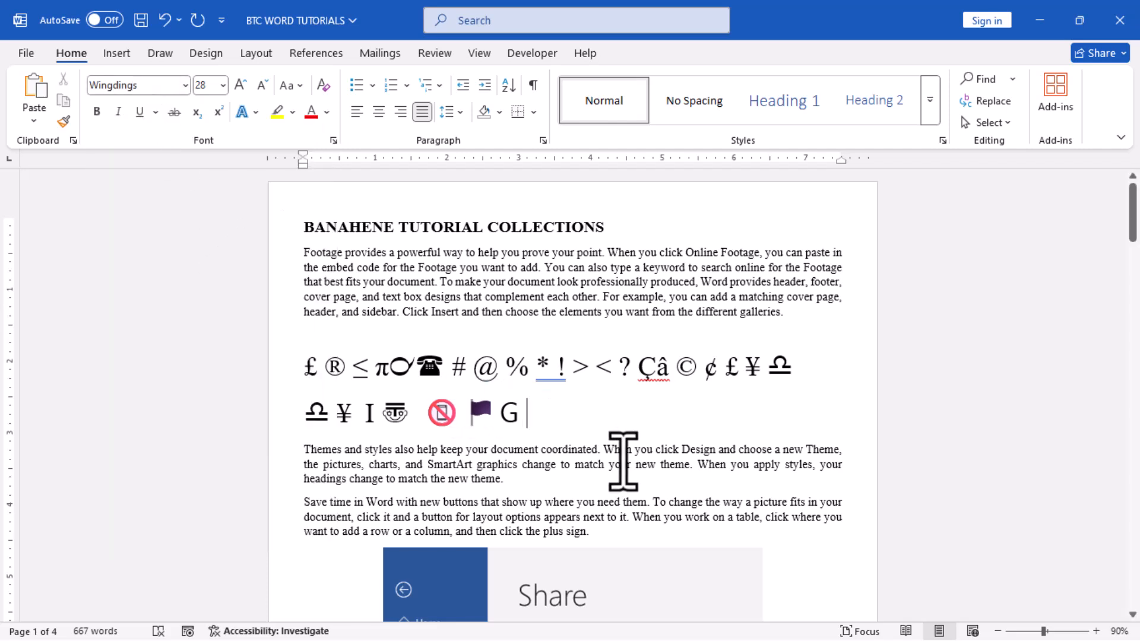
Add spaced open-folder, document, stacked-pages and single-page symbols after the G using the Wingdings characters 1, 2, 4 and 3.
text(14)
key(BackSpace)
key(BackSpace)
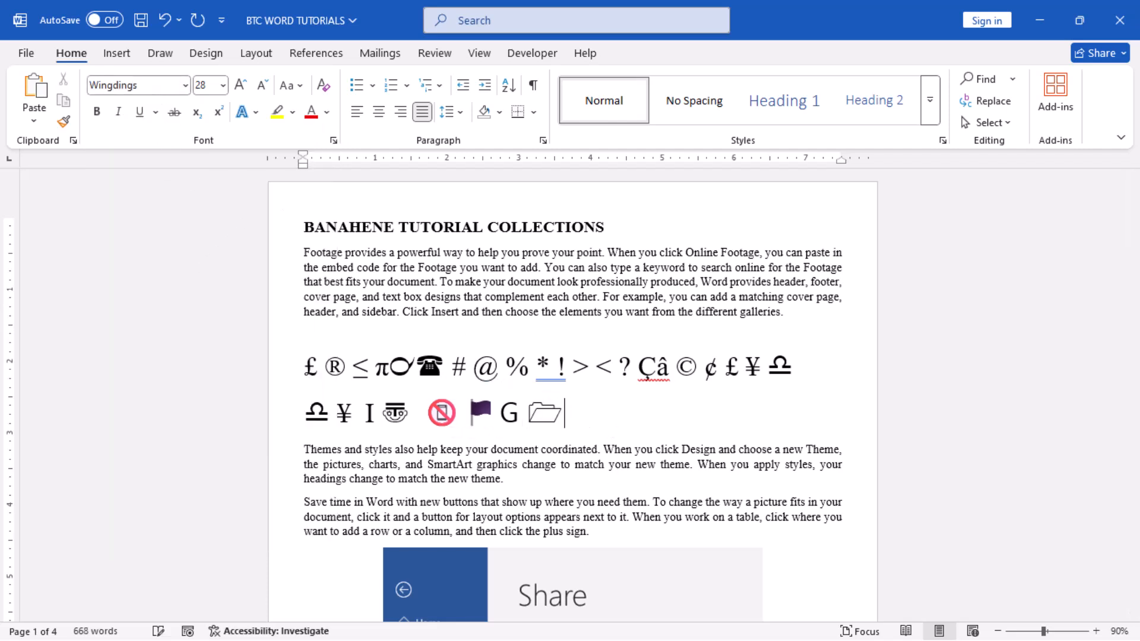
text(1)
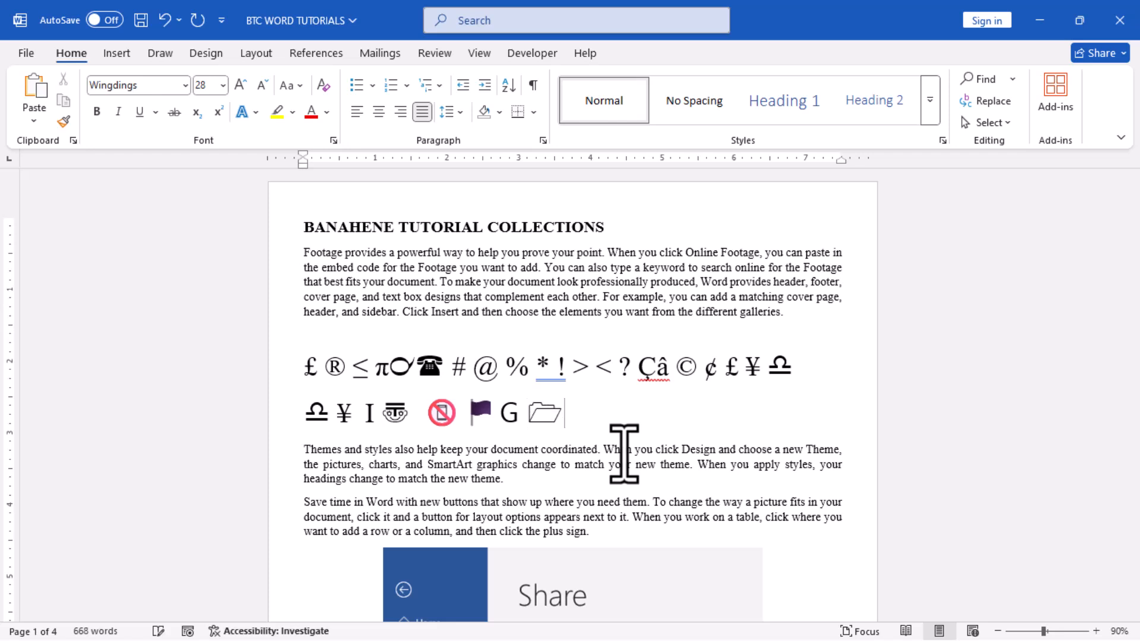
text(4)
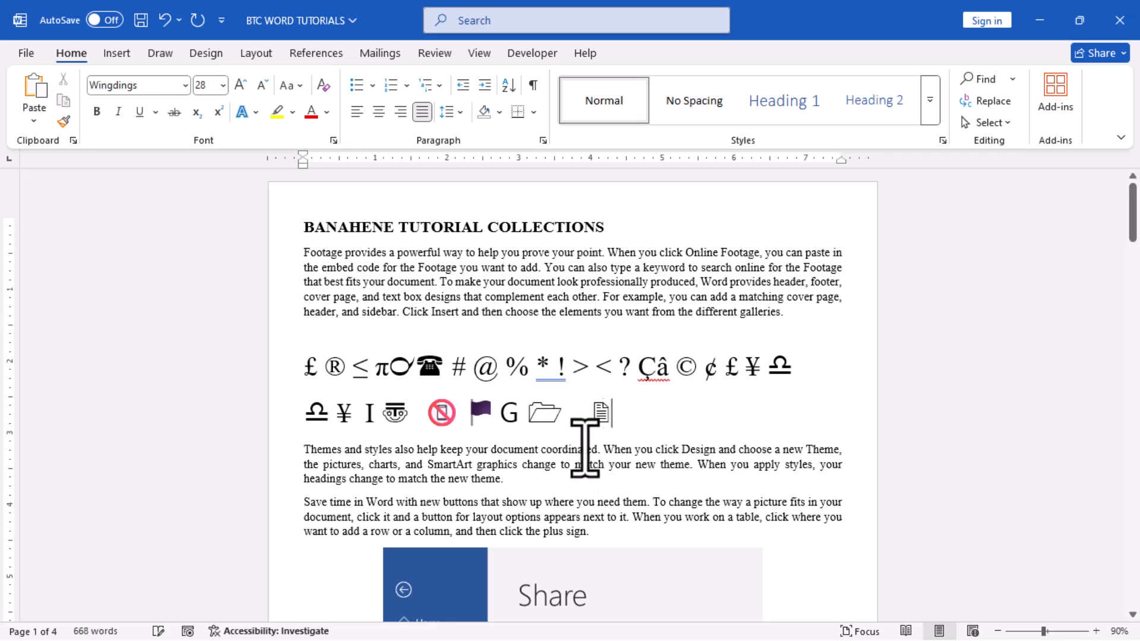
text( 4)
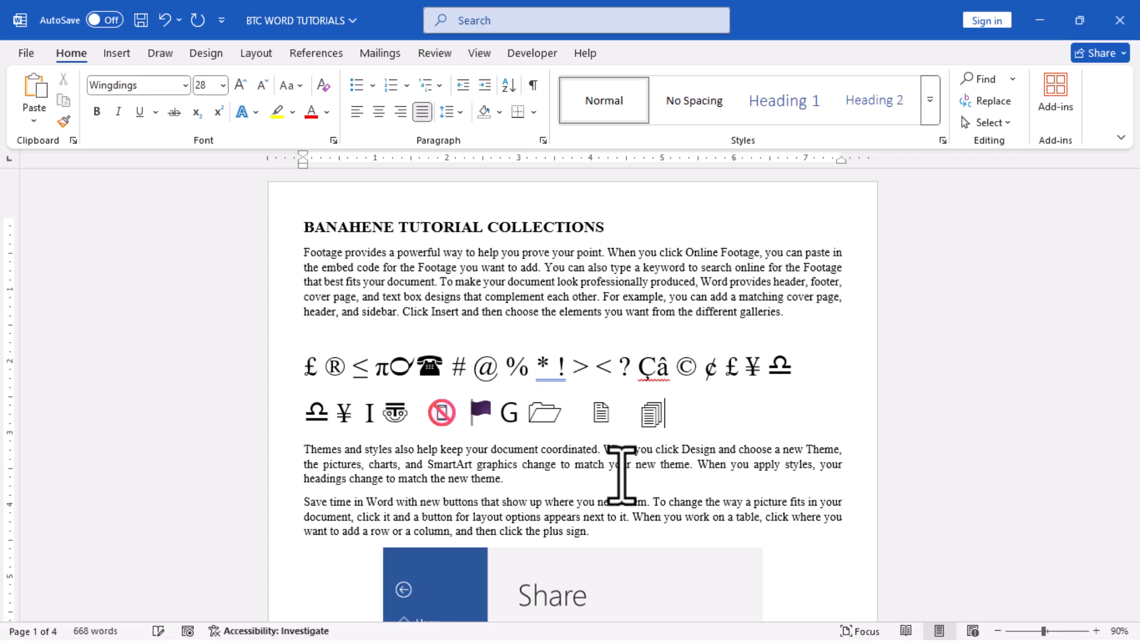
text( 3 )
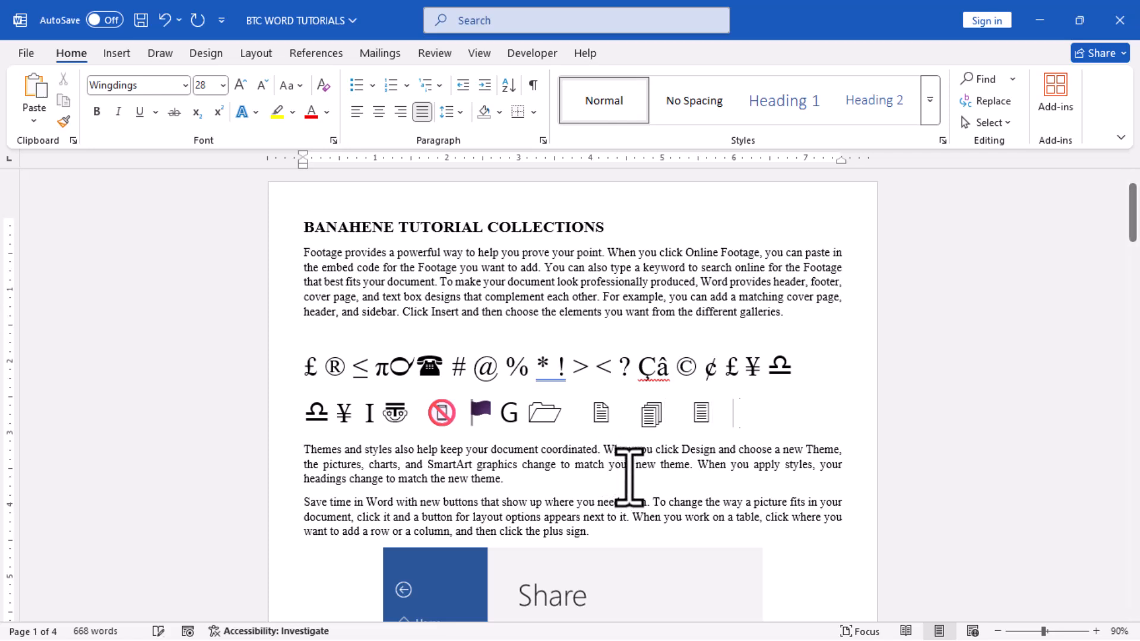
text(8 9 o)
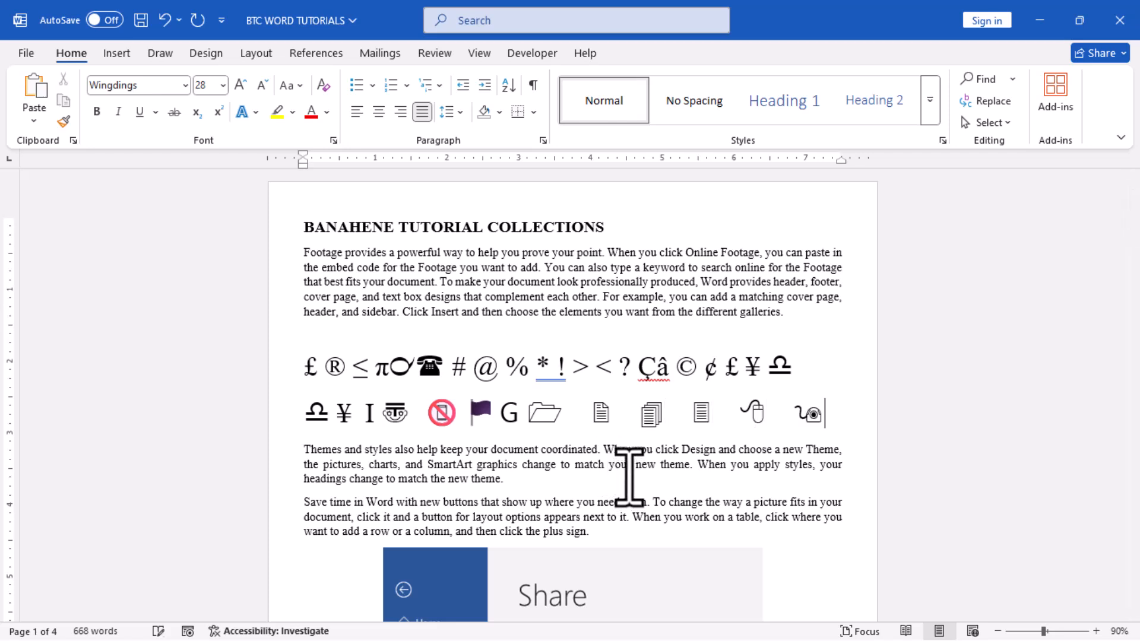
text( i)
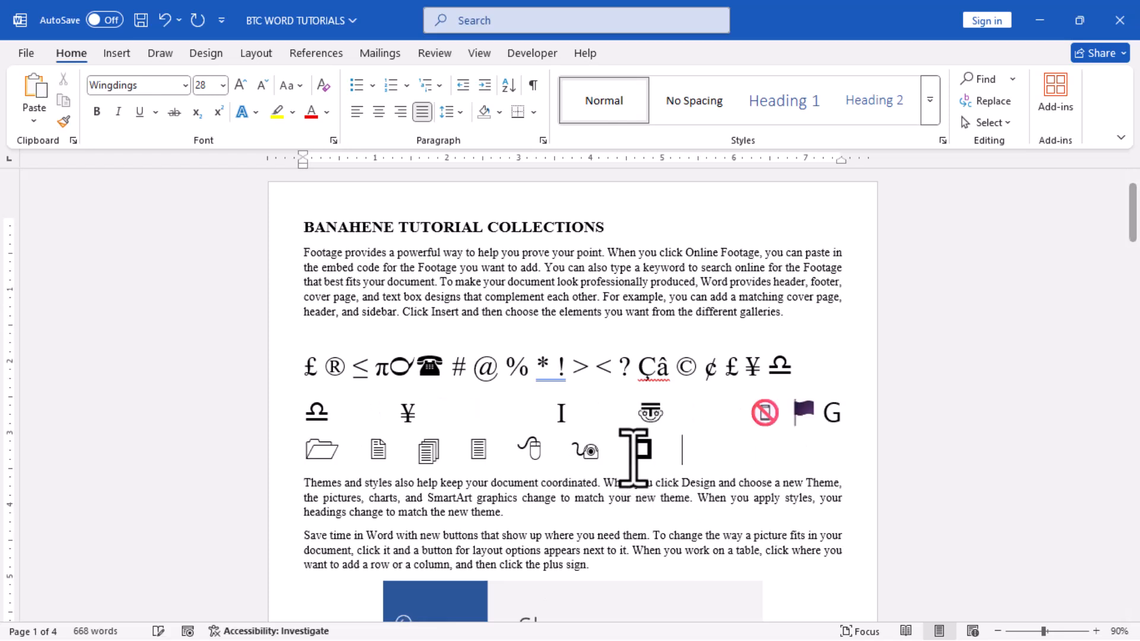
text( r)
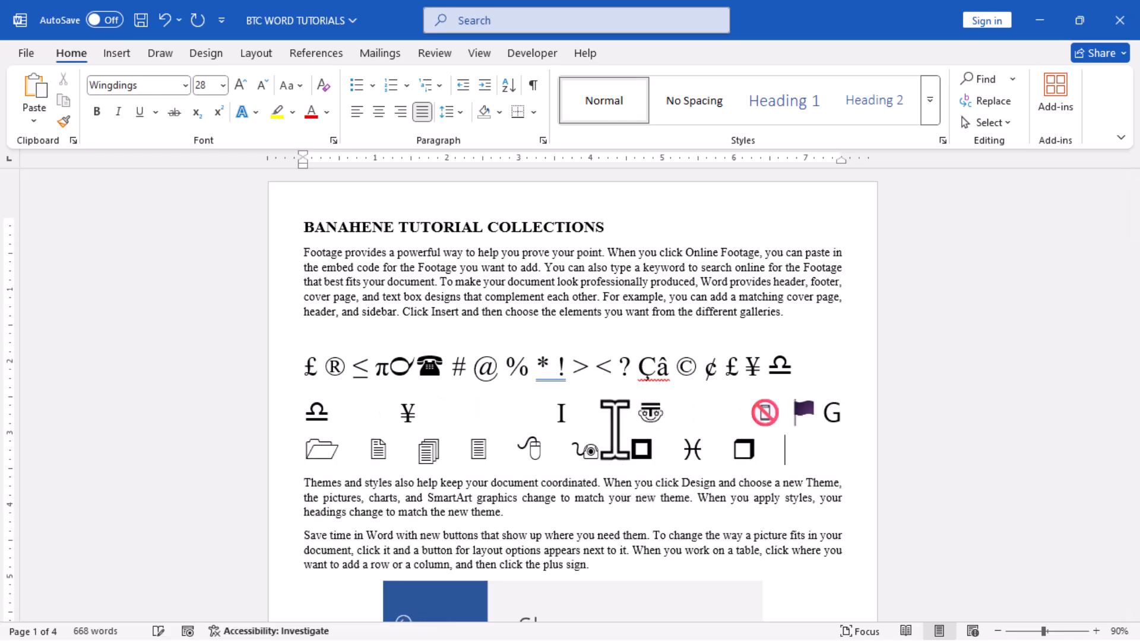
text( g)
Continue below the folder row with the spaced Wingdings characters j, k, v, m, n, w, w, q, s, e and f.
key(Return)
text(j)
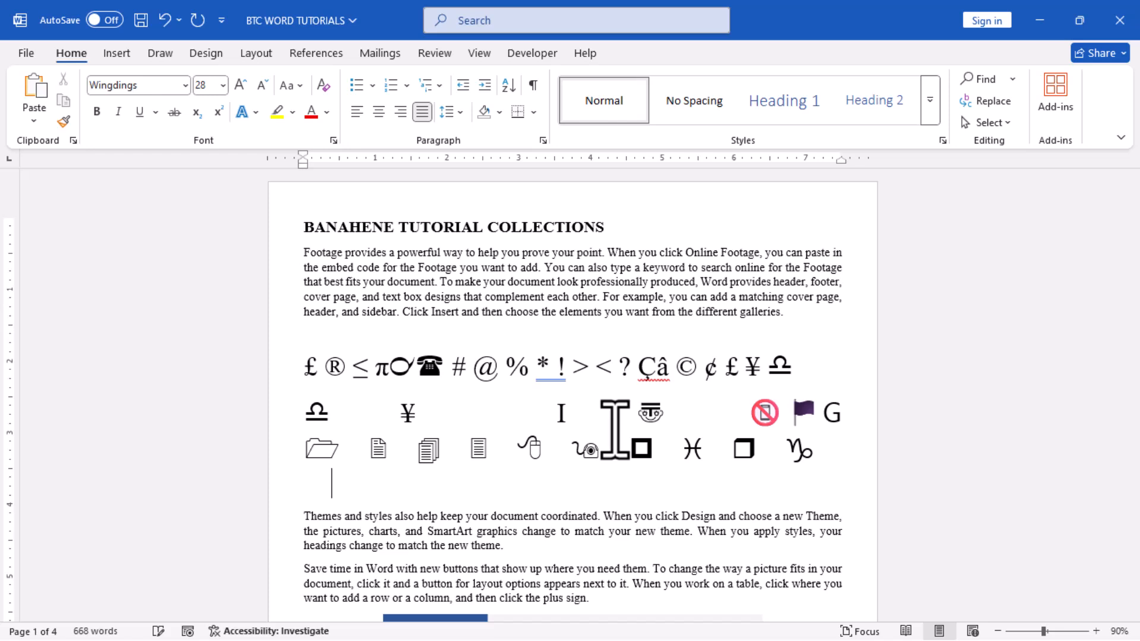
text( k)
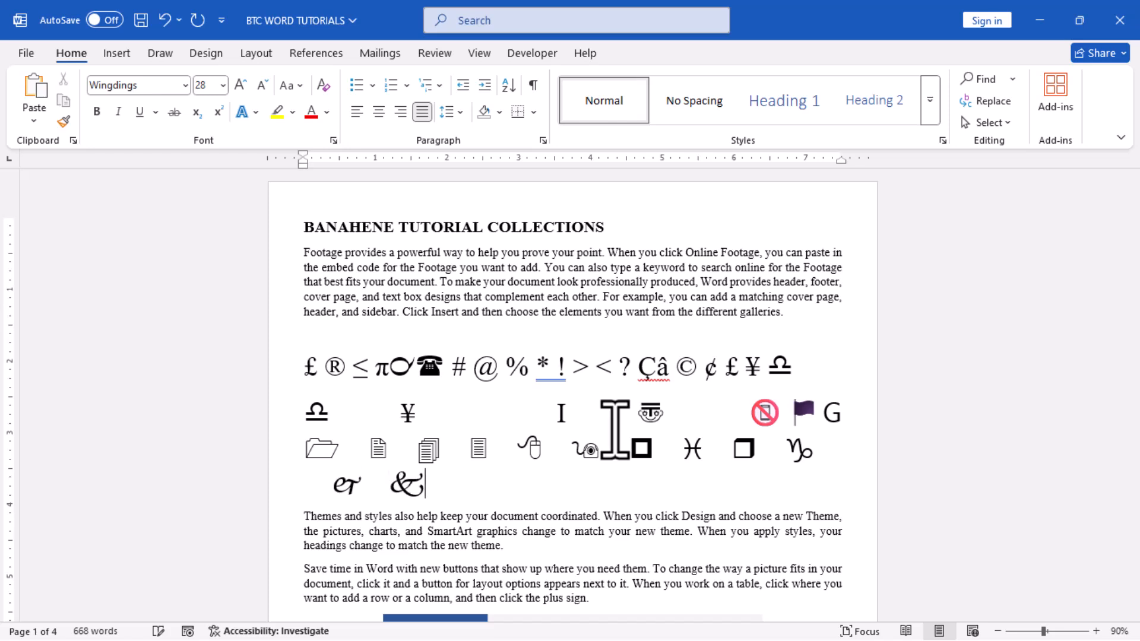
text( v m n w)
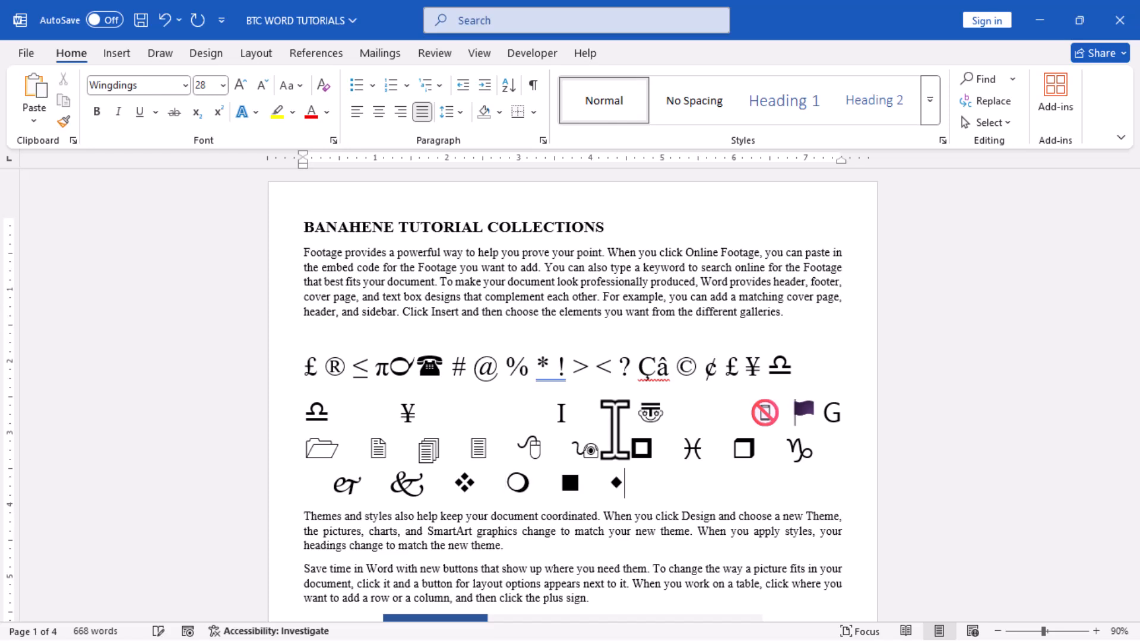
text( w q s e)
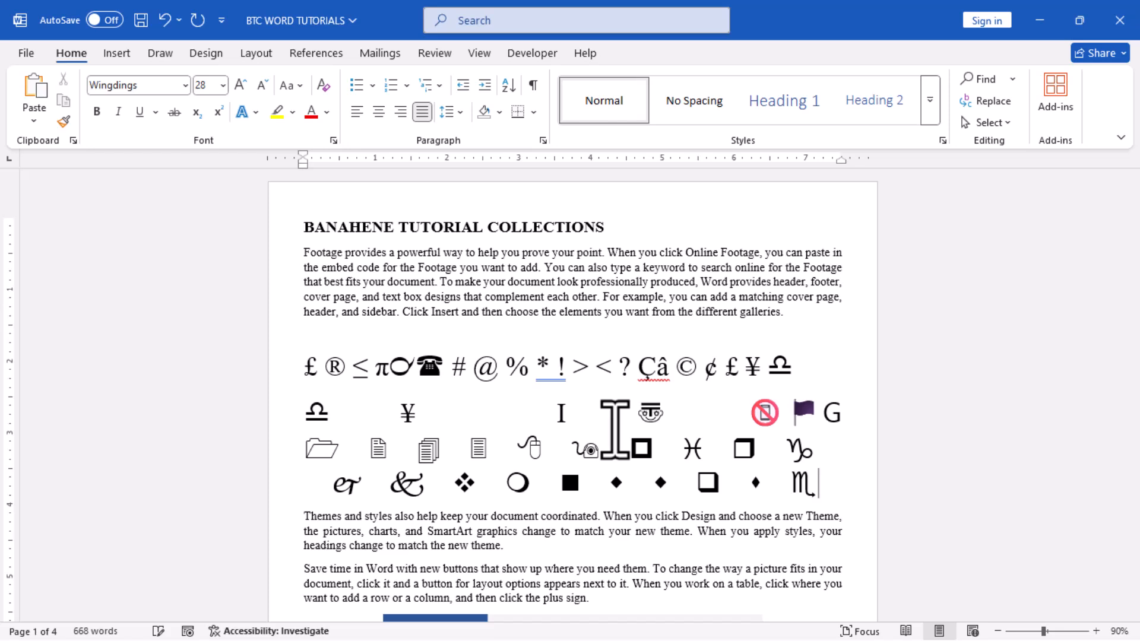
text( f)
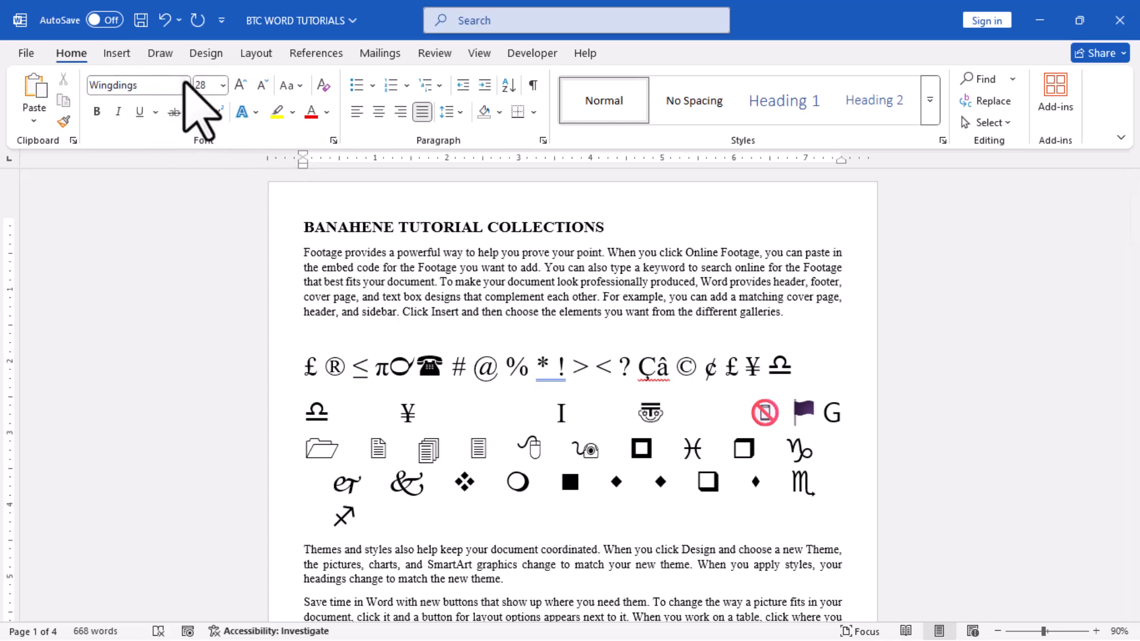
Switch the font to MS Gothic and add the text "mkkll45665" after the last Wingdings symbol.
click(185, 86)
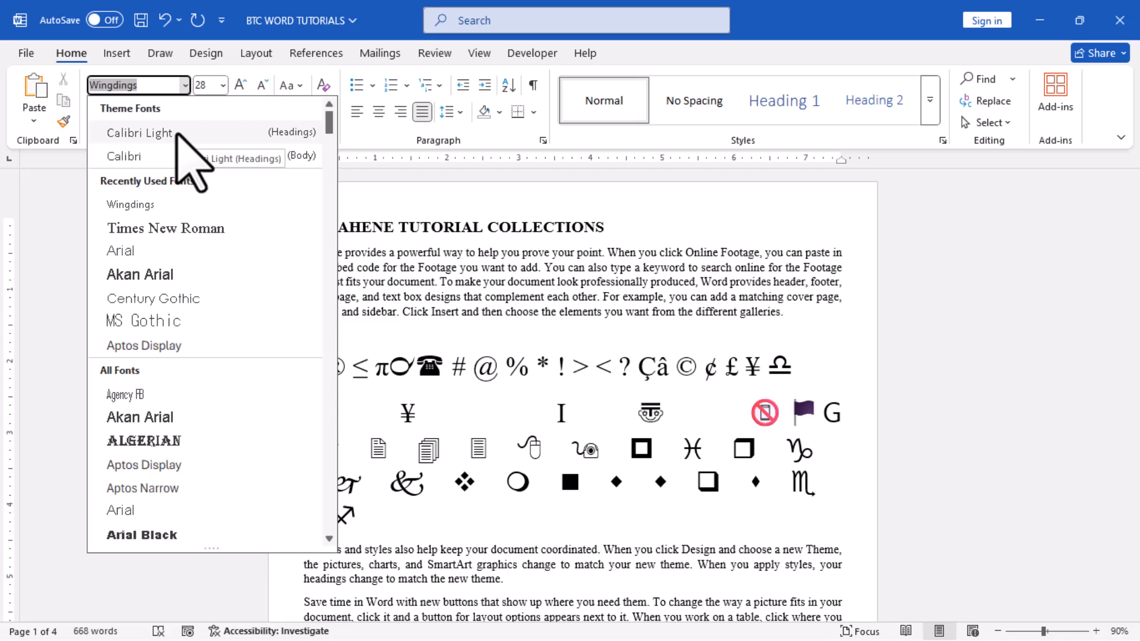
click(204, 321)
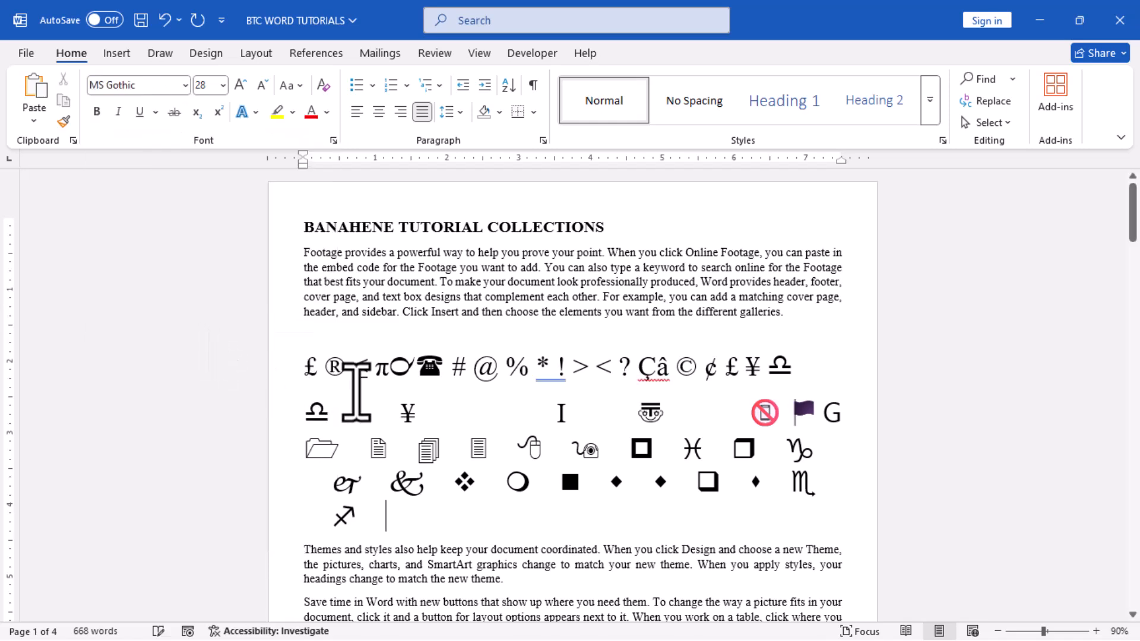
text(mkkll)
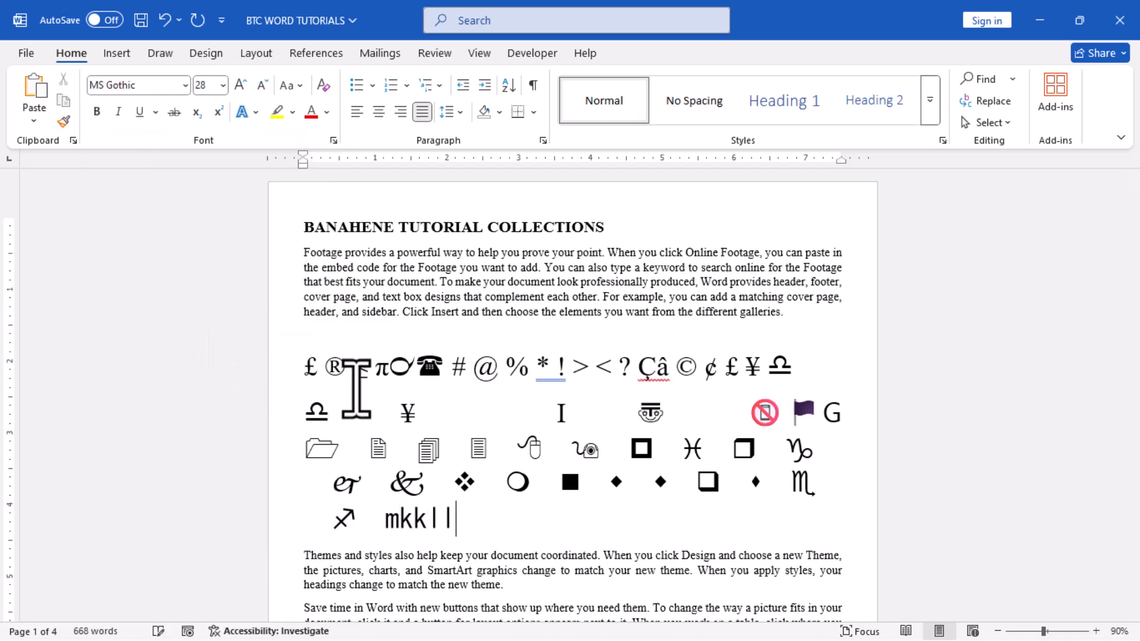
text(45665)
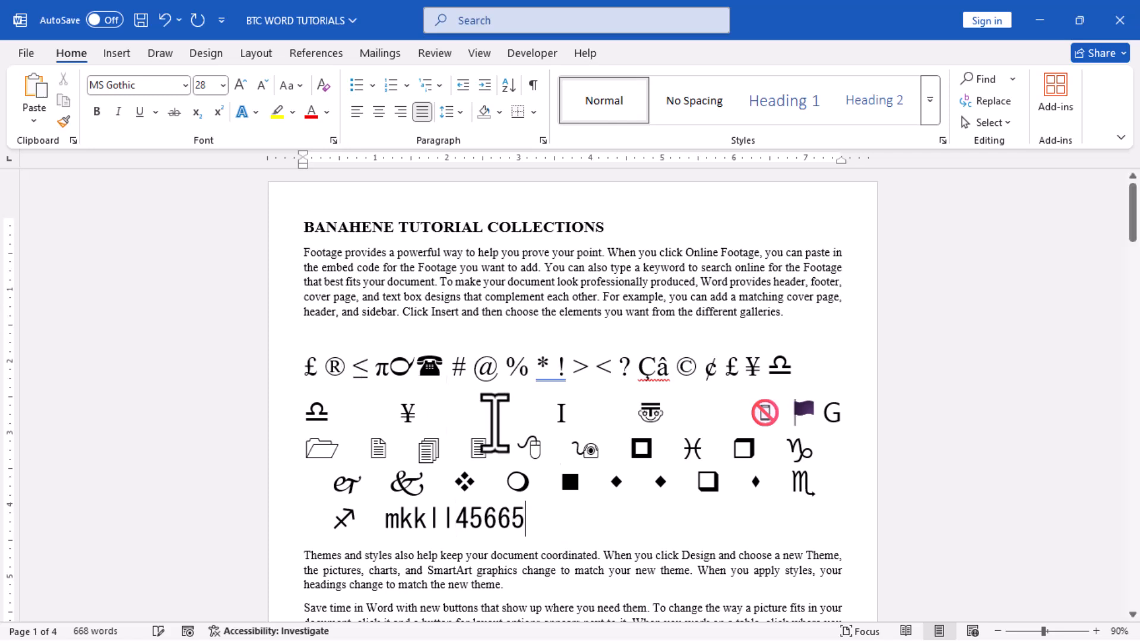